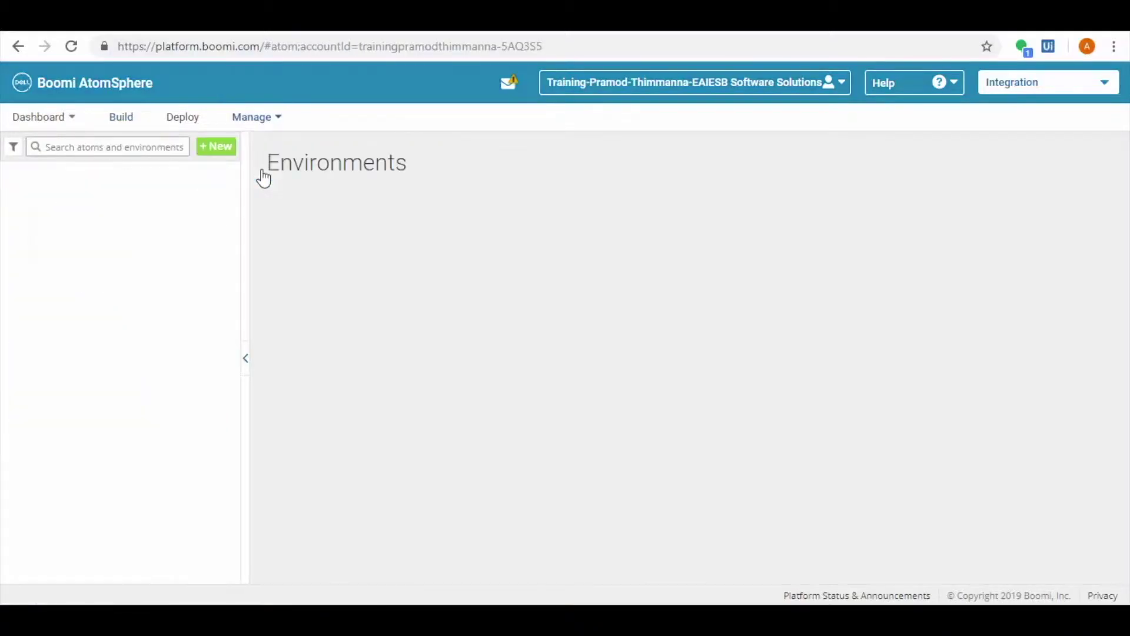
Step: Open the local atom's information page and inspect the atom name in its heading
left_click(129, 256)
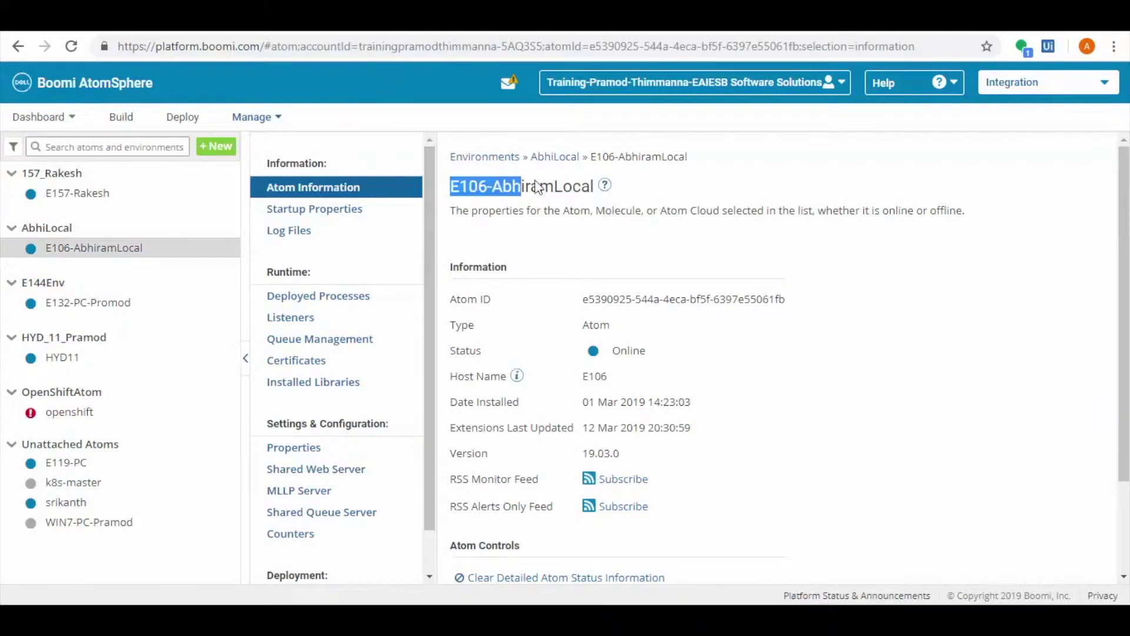
left_click_drag(452, 186, 601, 201)
left_click(508, 212)
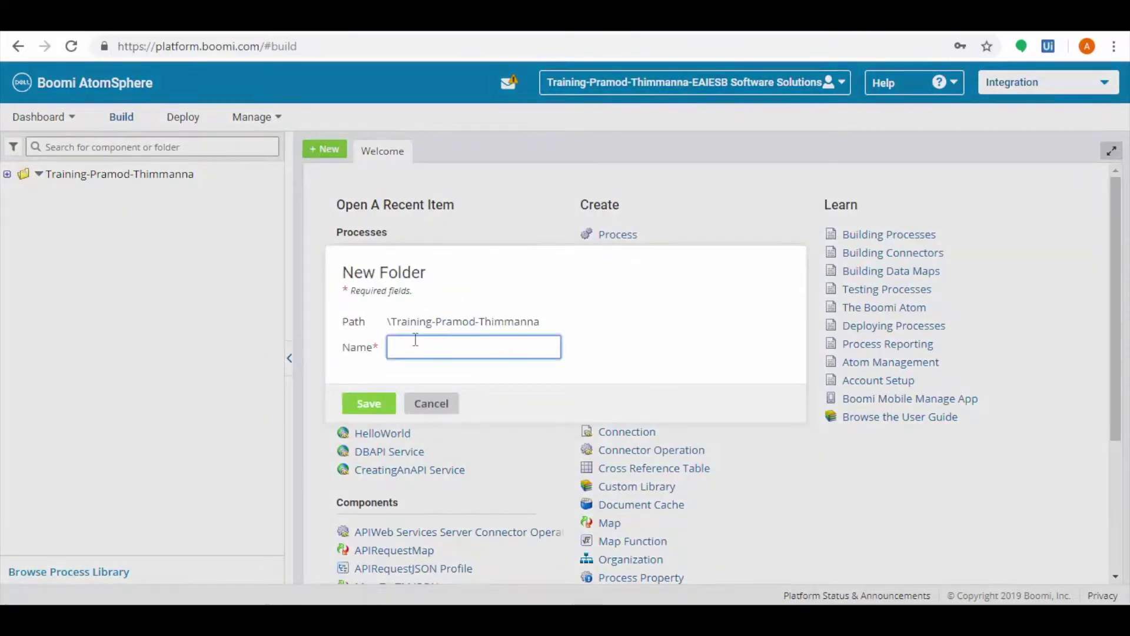
type("JMSt")
type("oFTP")
Step: Save the JMStoFTP folder, create a JMStoFTP process in it, and set Start to No Data
left_click(366, 403)
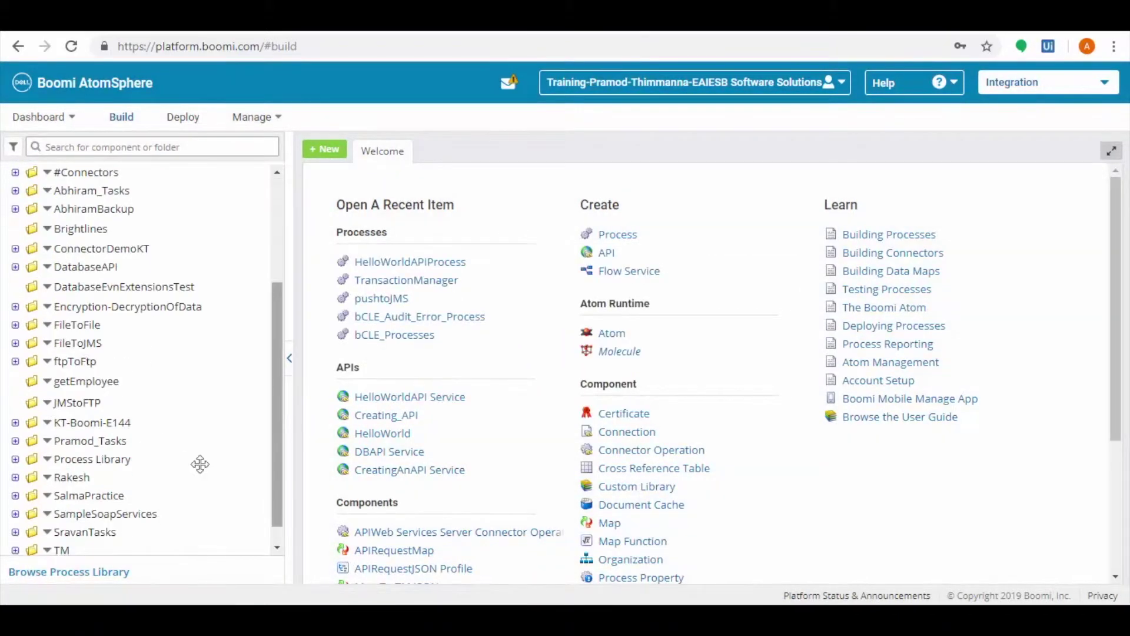
right_click(53, 404)
left_click(89, 419)
type("JMS")
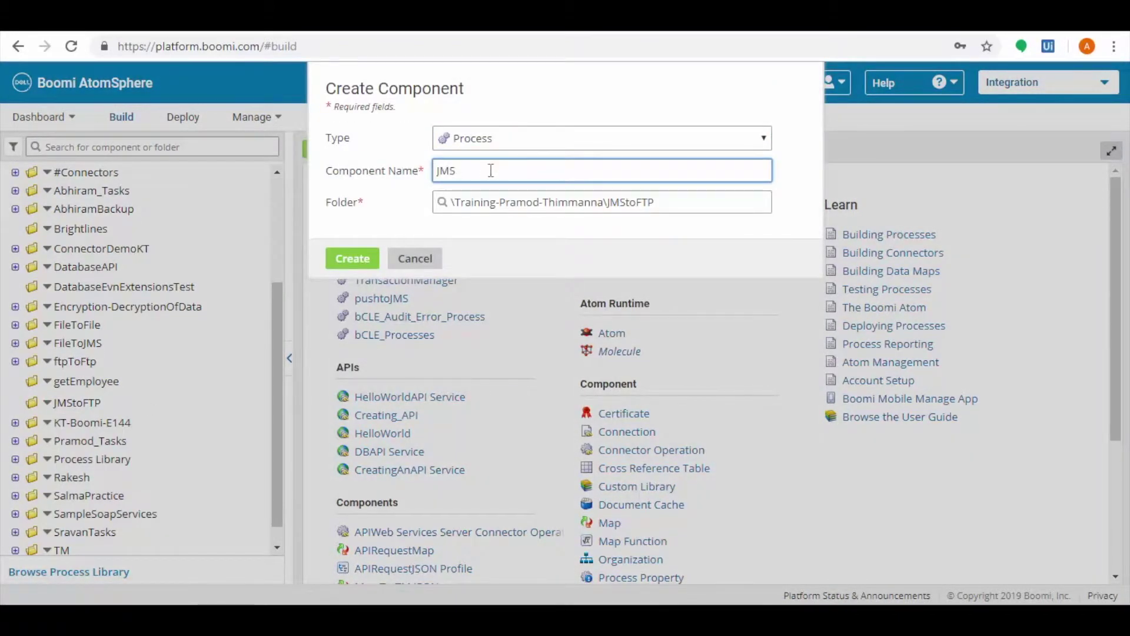
type("toFZTP")
left_click(352, 258)
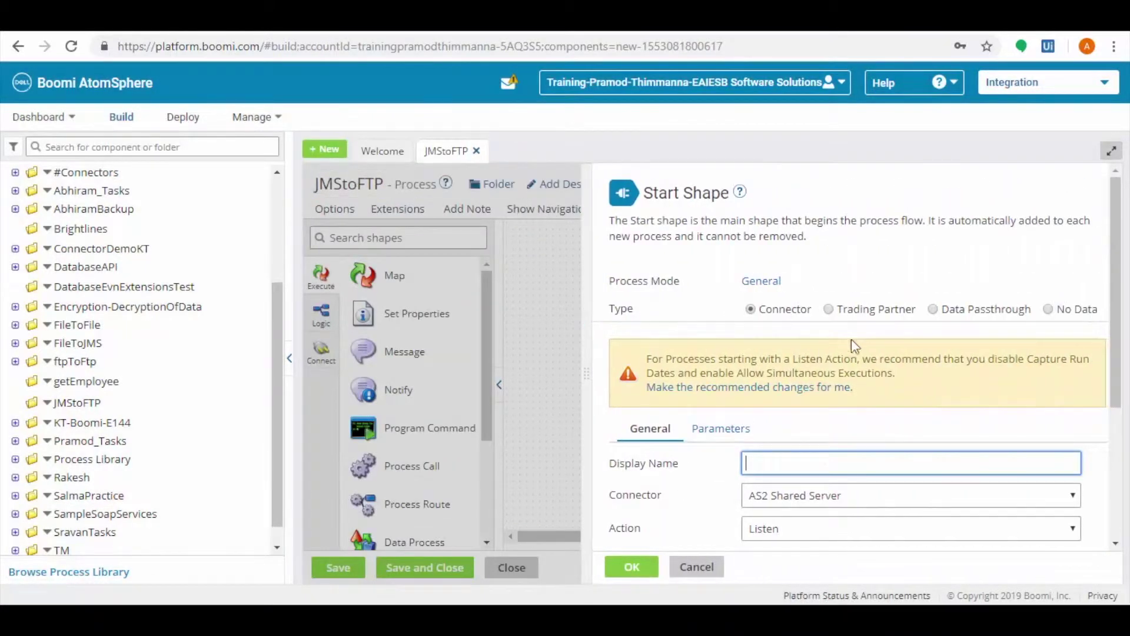
left_click(1072, 311)
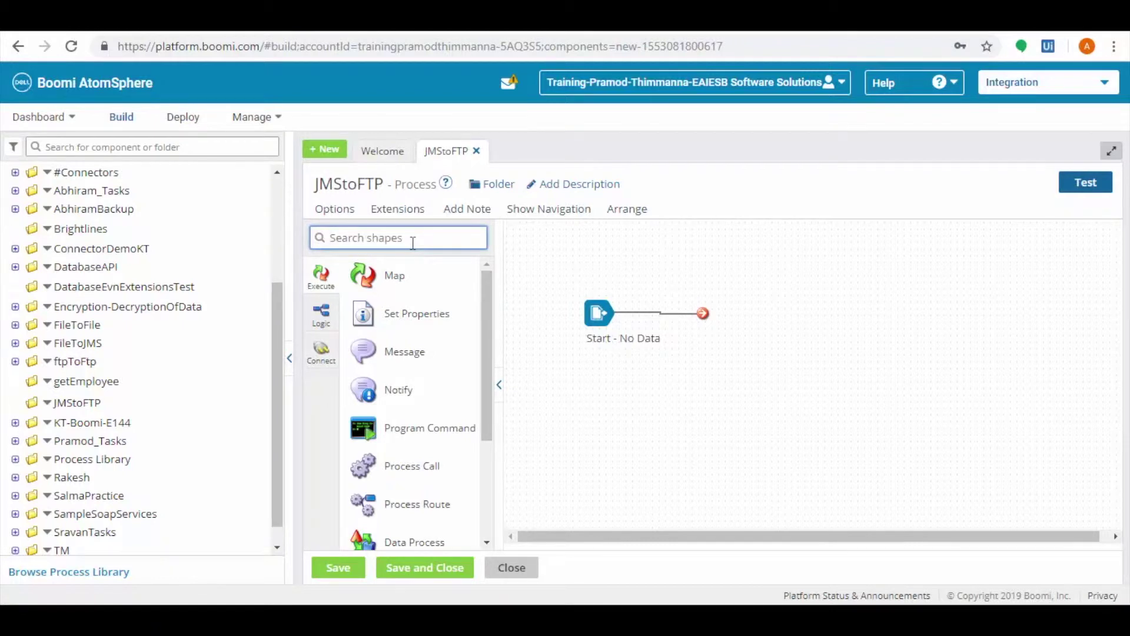
type("jm")
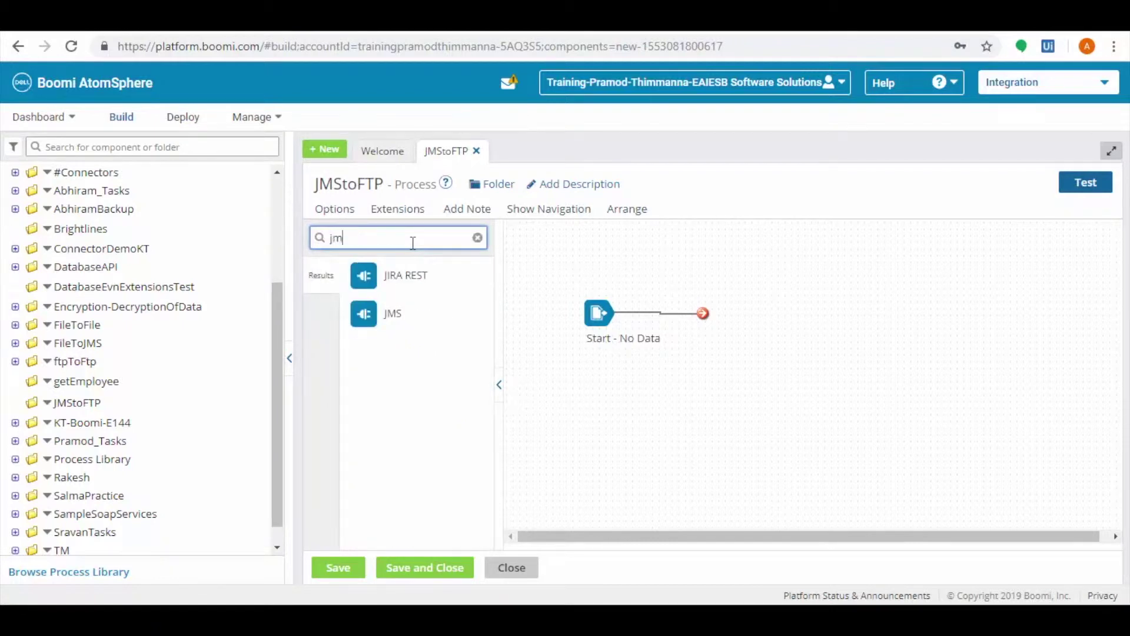
type("s")
Step: Place a JMS connector named jmsConnection on the canvas with the Get action
left_click_drag(389, 276, 761, 331)
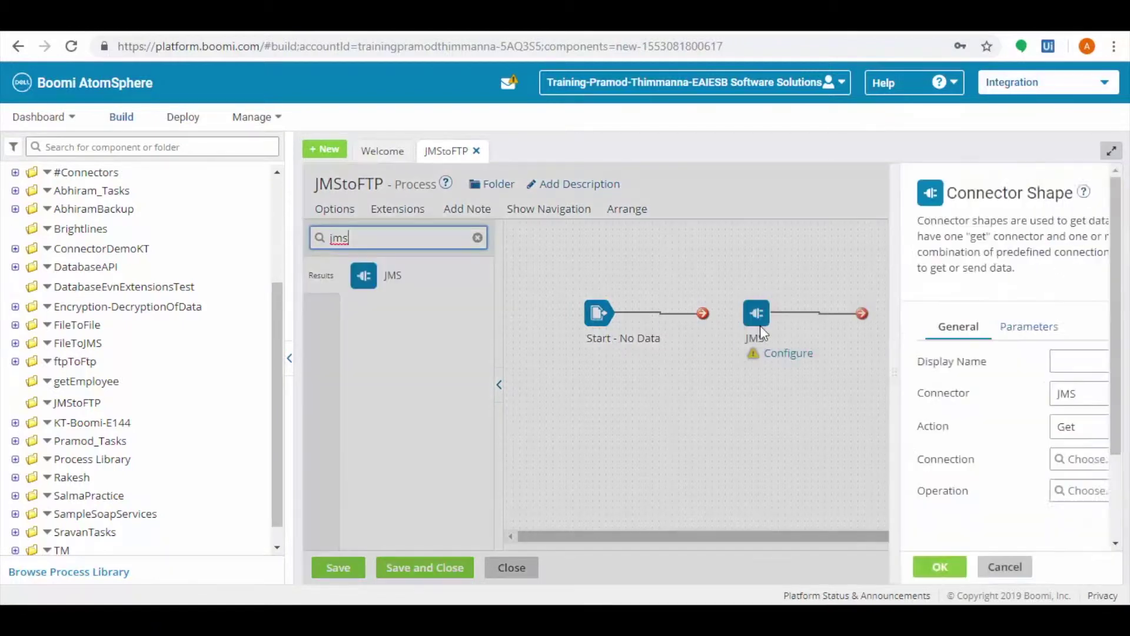
left_click(832, 369)
type("jmsConnection")
left_click(843, 426)
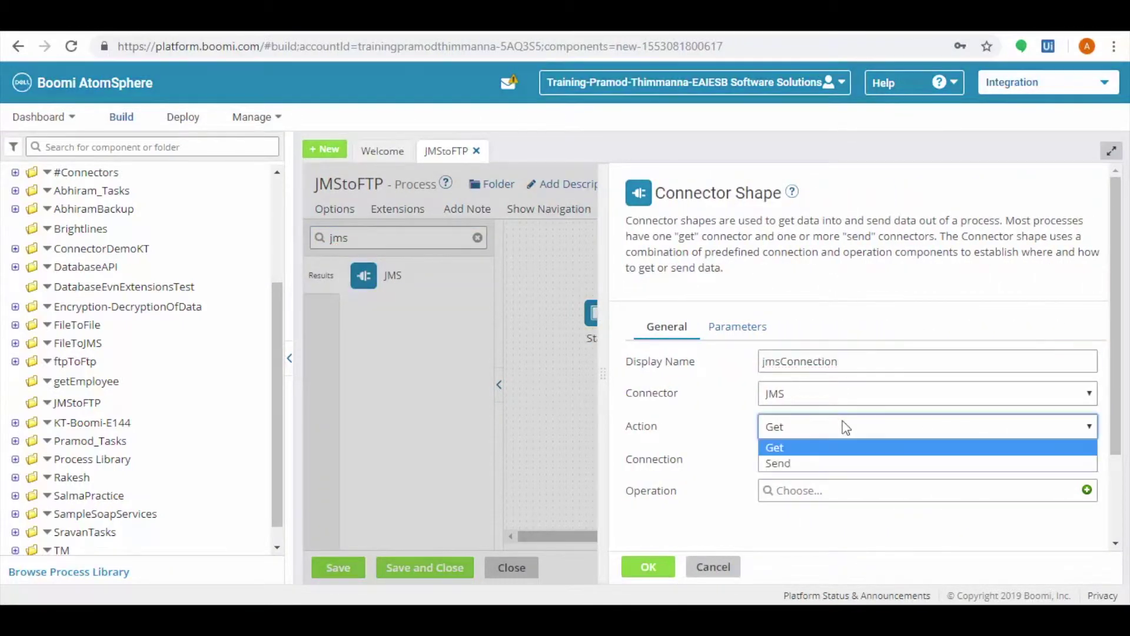
left_click(815, 448)
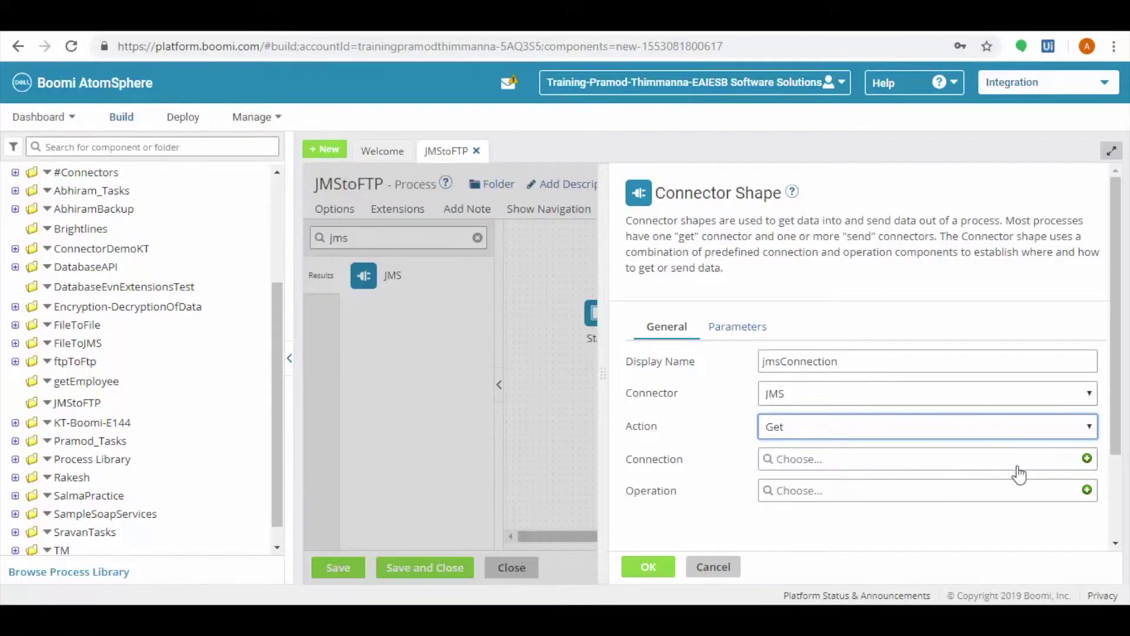
Step: Create a new connection for the JMS shape and rename it JMS_Connection
left_click(1084, 459)
key("Home")
key("Delete")
key("Delete")
key("Delete")
key("Right")
key("Right")
key("Right")
key("Delete")
type("_")
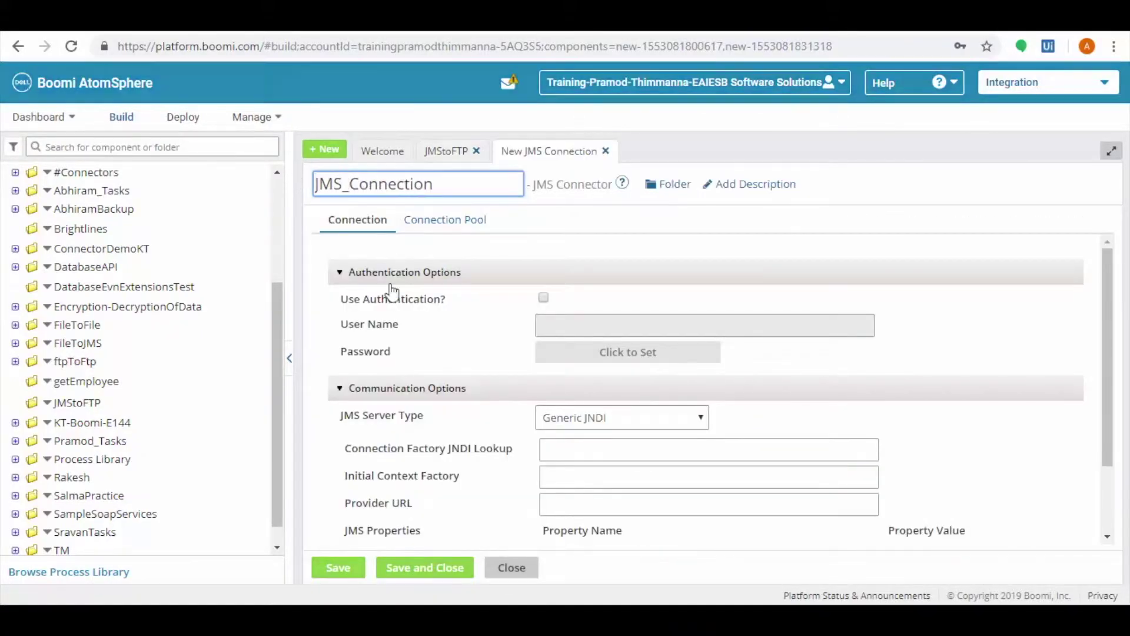
Step: Enable authentication on the connection with user name admin and a password
left_click(543, 298)
left_click(558, 326)
type("admin")
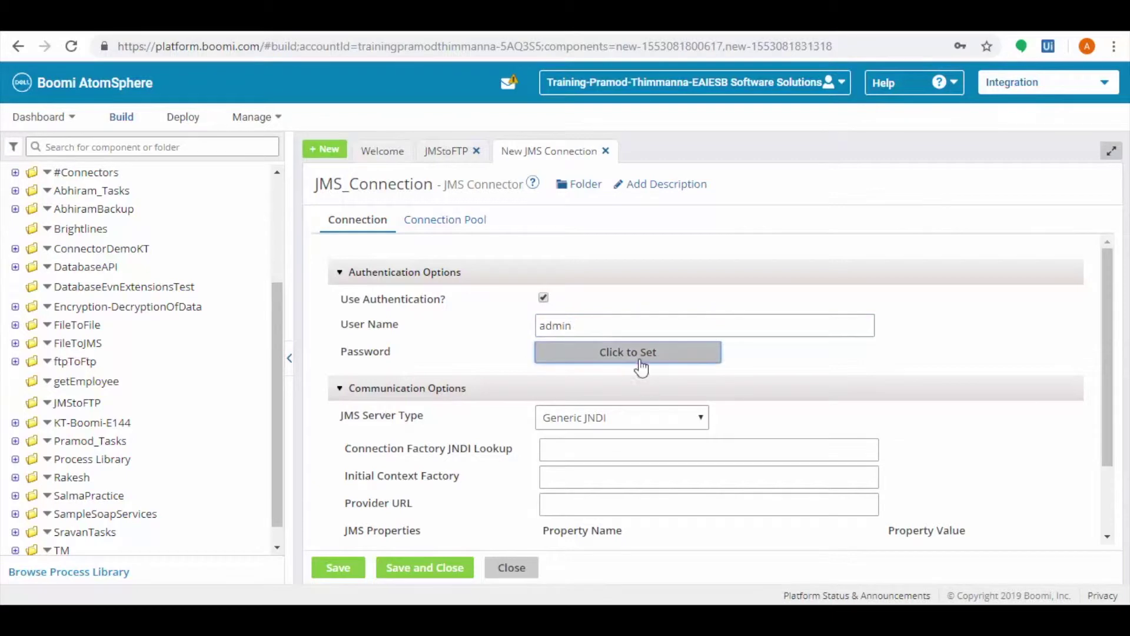
left_click(641, 362)
type("admin")
left_click(694, 449)
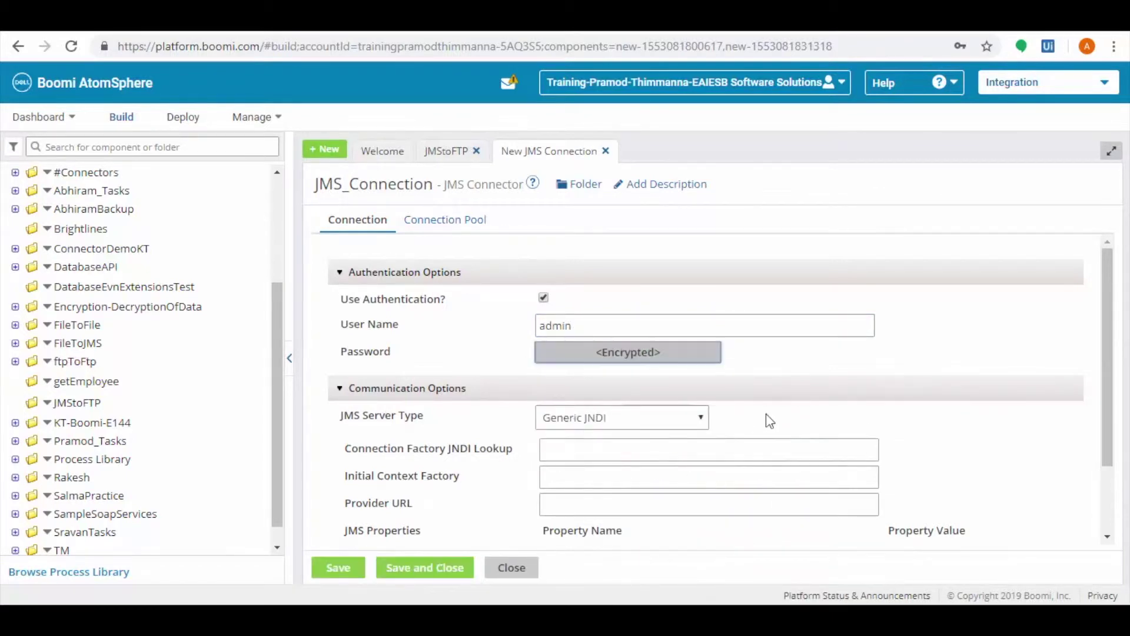
scroll(767, 422, "down", 2)
Step: Set the JMS server type to ActiveMQ and save the connection
left_click(639, 331)
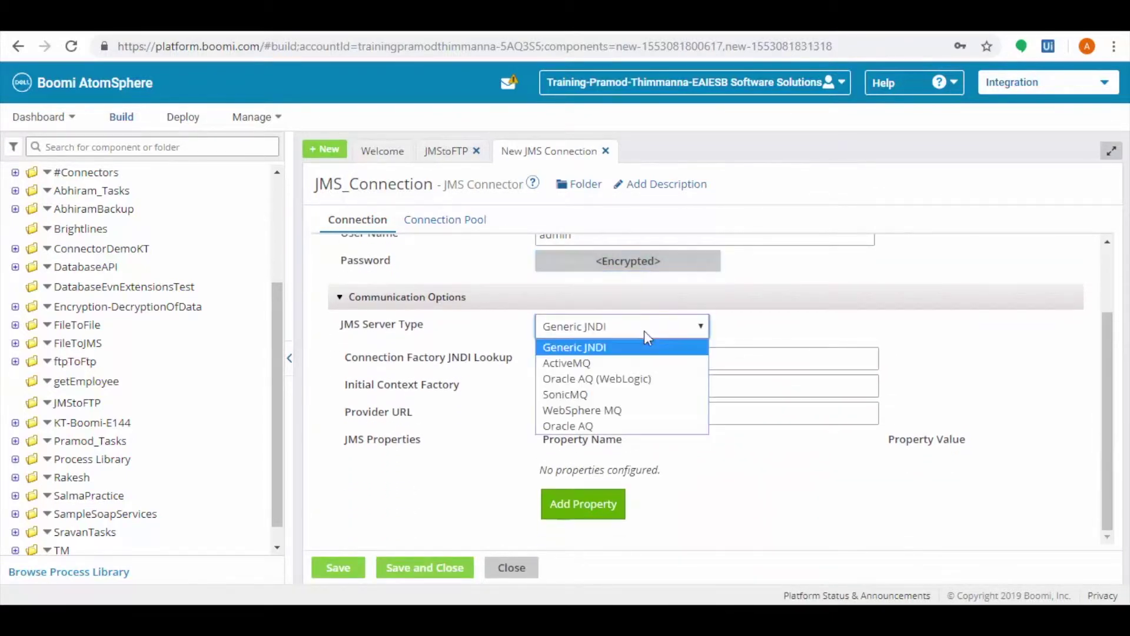
left_click(618, 361)
type("C")
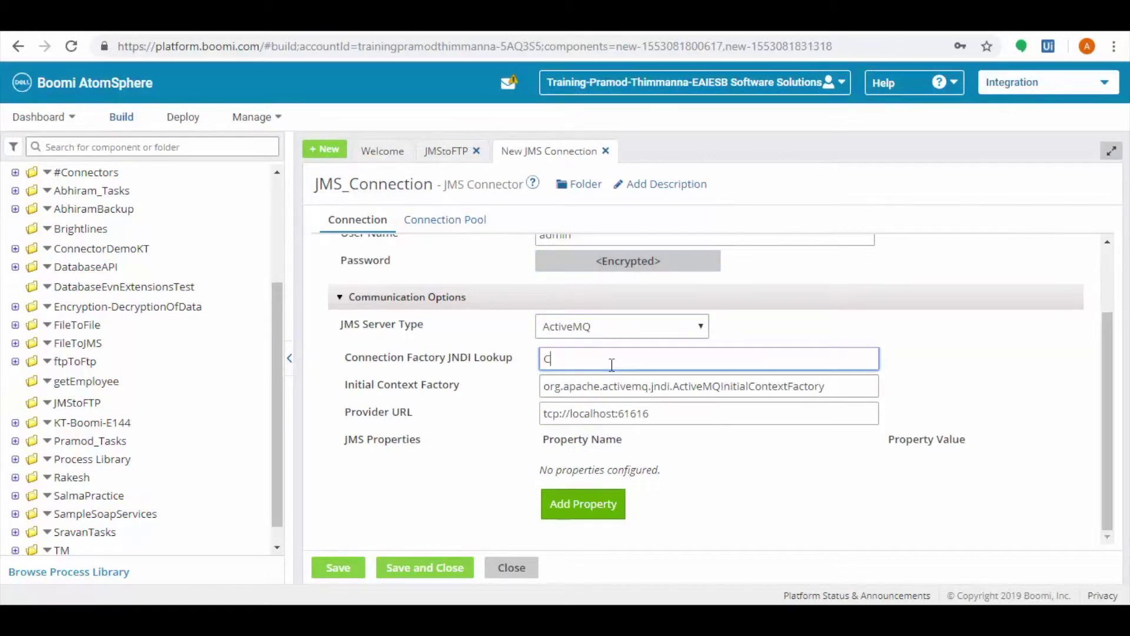
type("onnectionFactory")
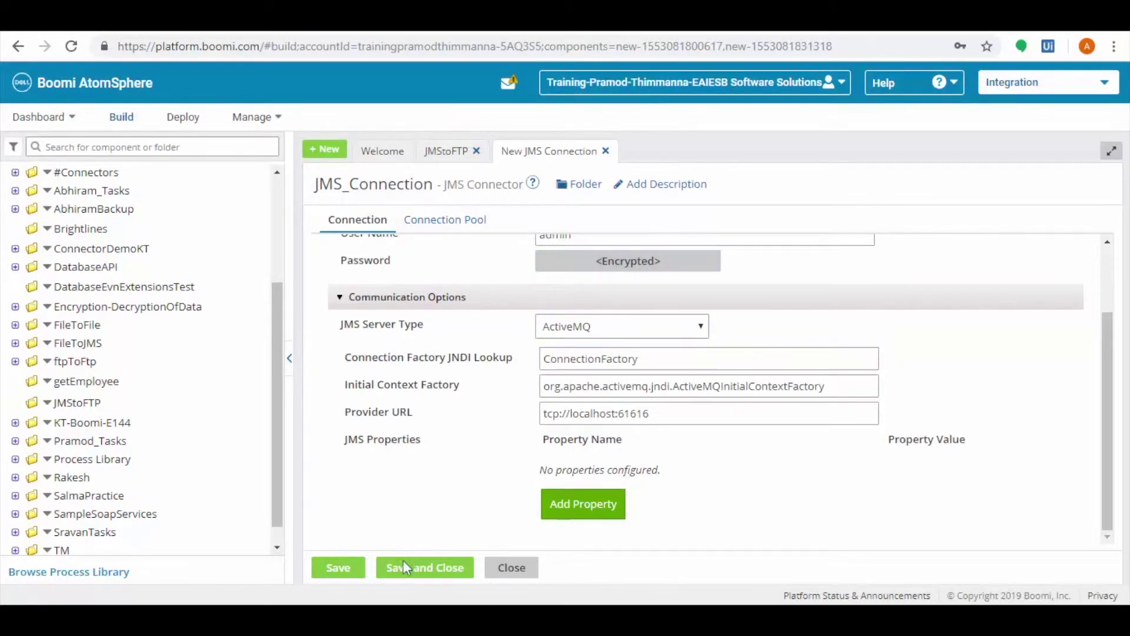
left_click(404, 567)
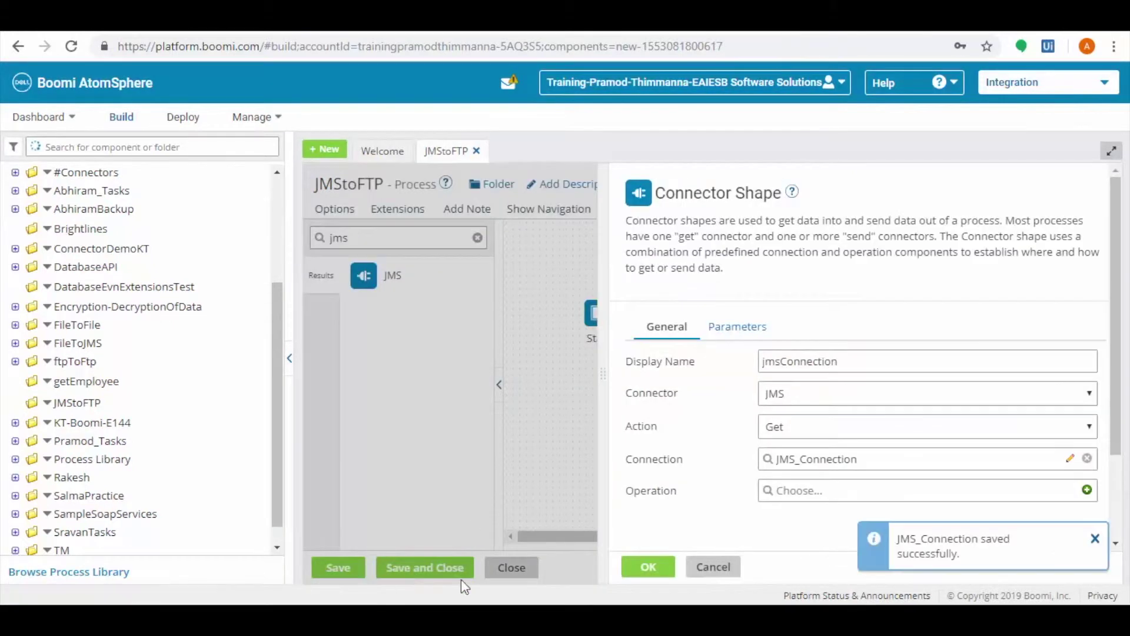
Step: Save a JMSConnector Operation with destination dynamicQueues/e157 and clear the 'jms' shape search
left_click(1087, 491)
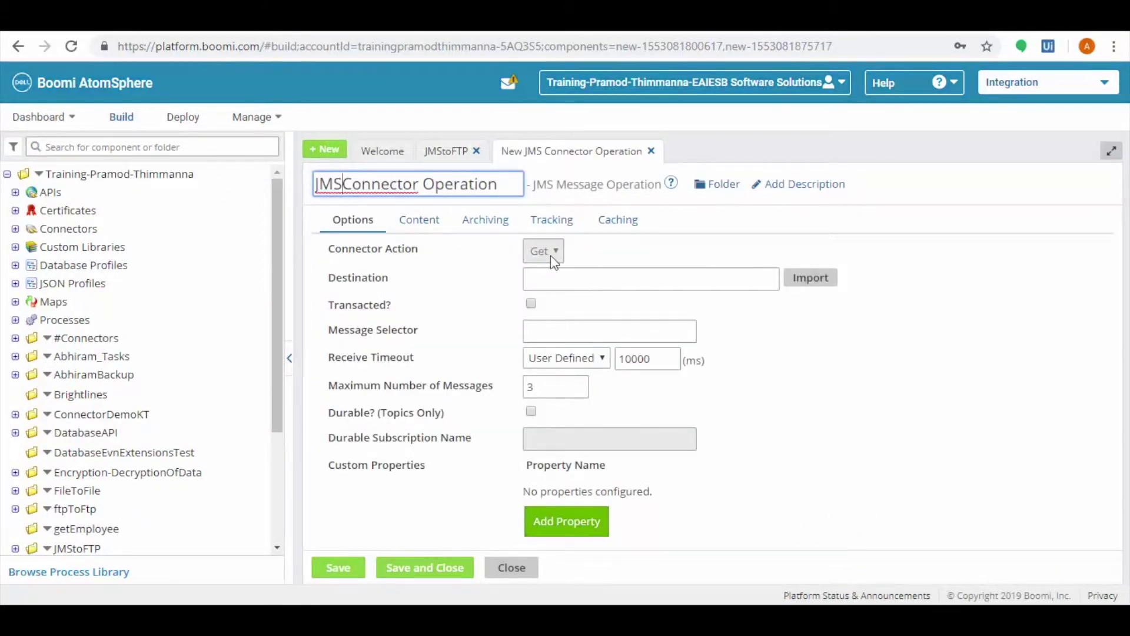
left_click(584, 281)
type("dy")
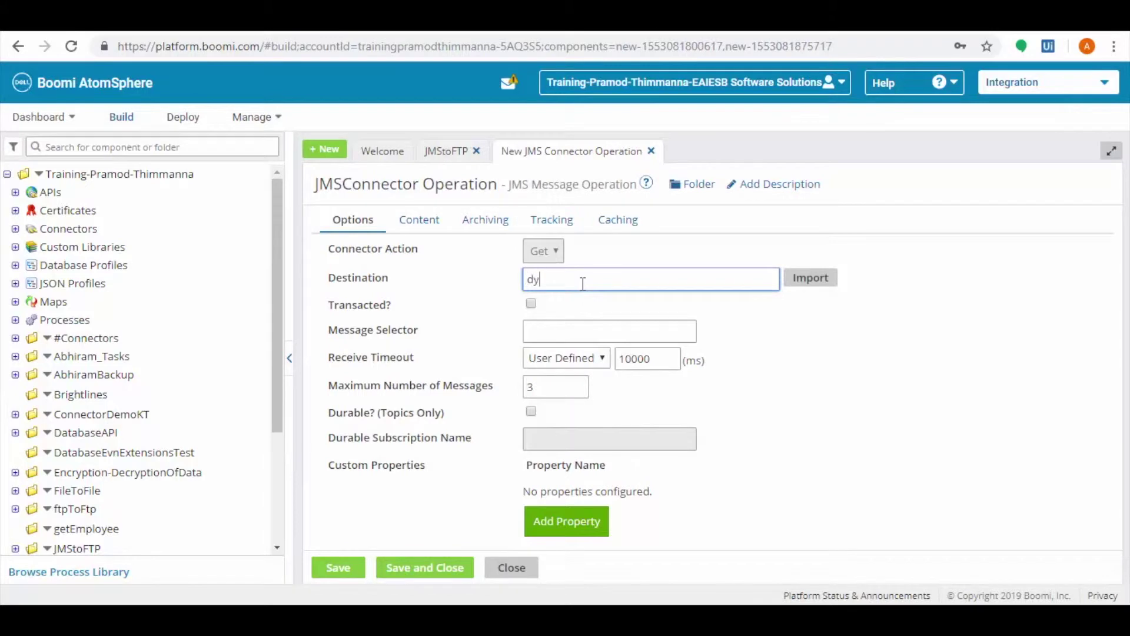
type("namicQueues")
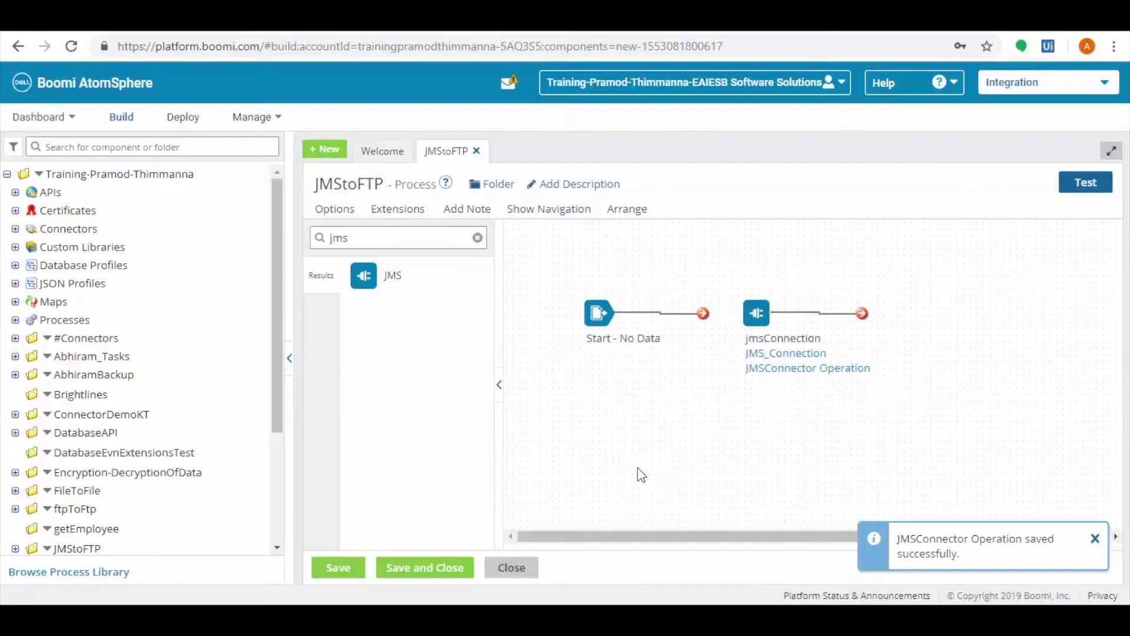
left_click(476, 239)
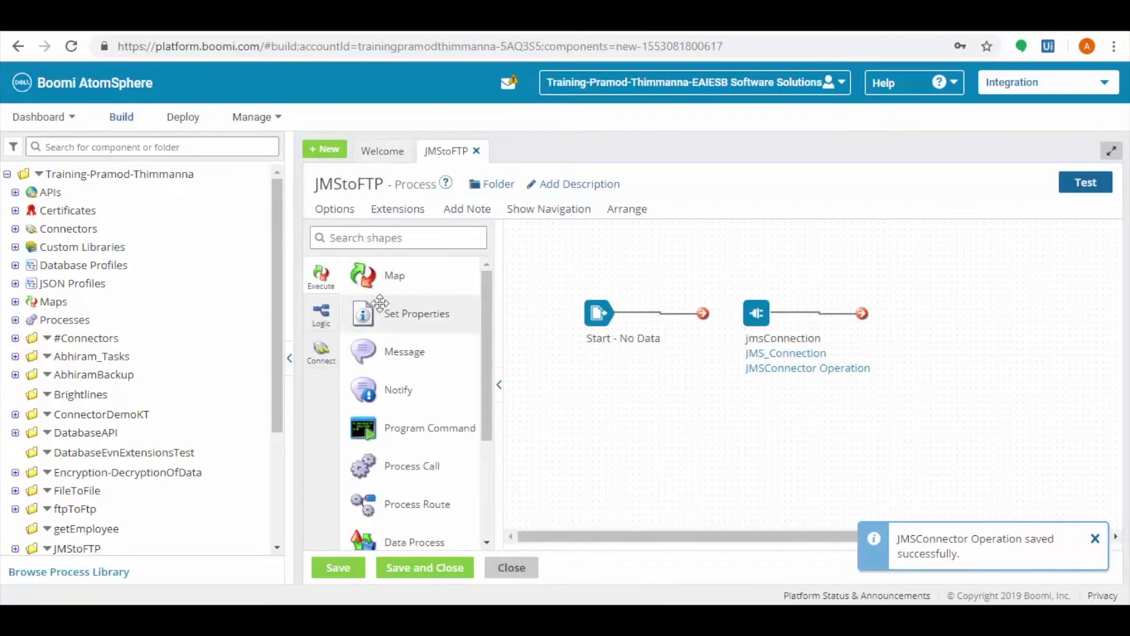
Step: Add a settingFileName Set Properties step that sets the FTP File Name document property
left_click_drag(387, 297, 918, 309)
type("settingFile")
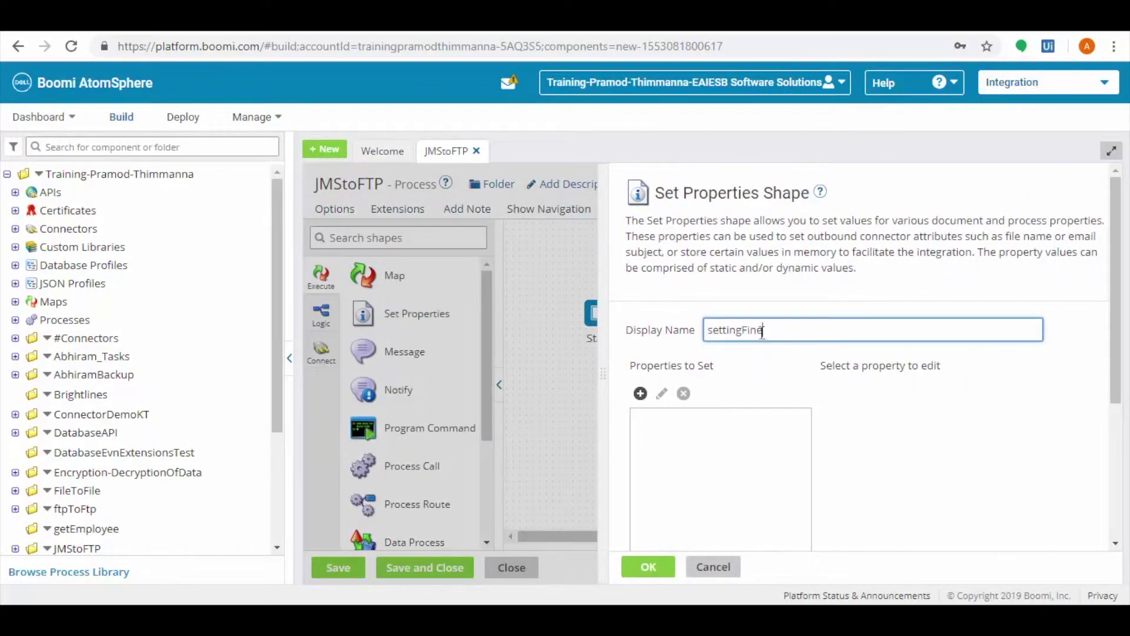
type("Name")
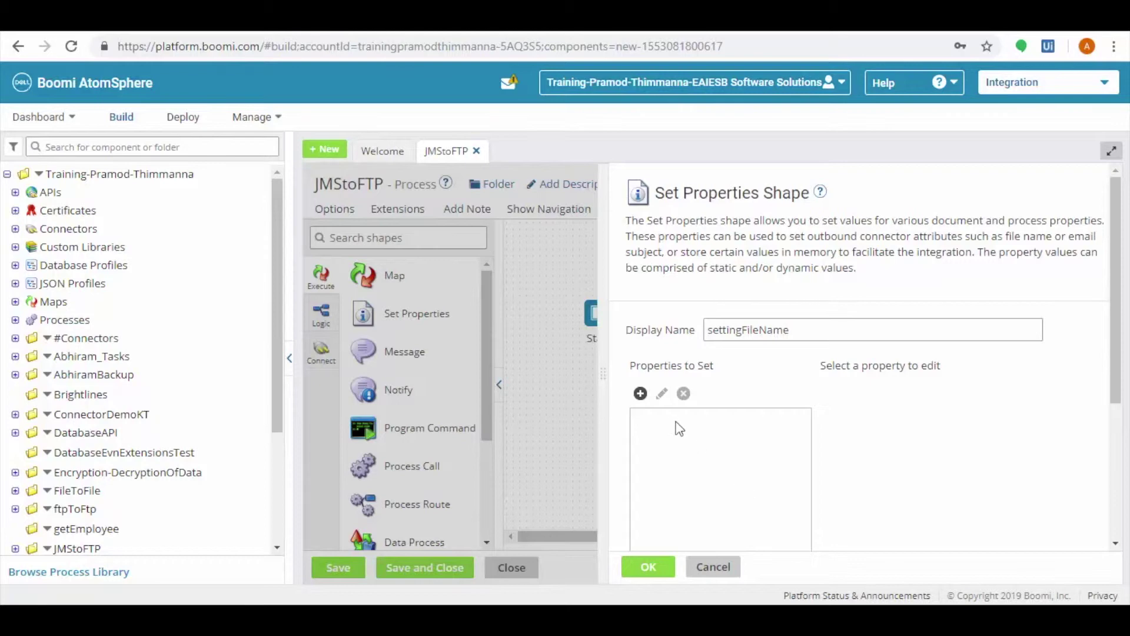
left_click(641, 394)
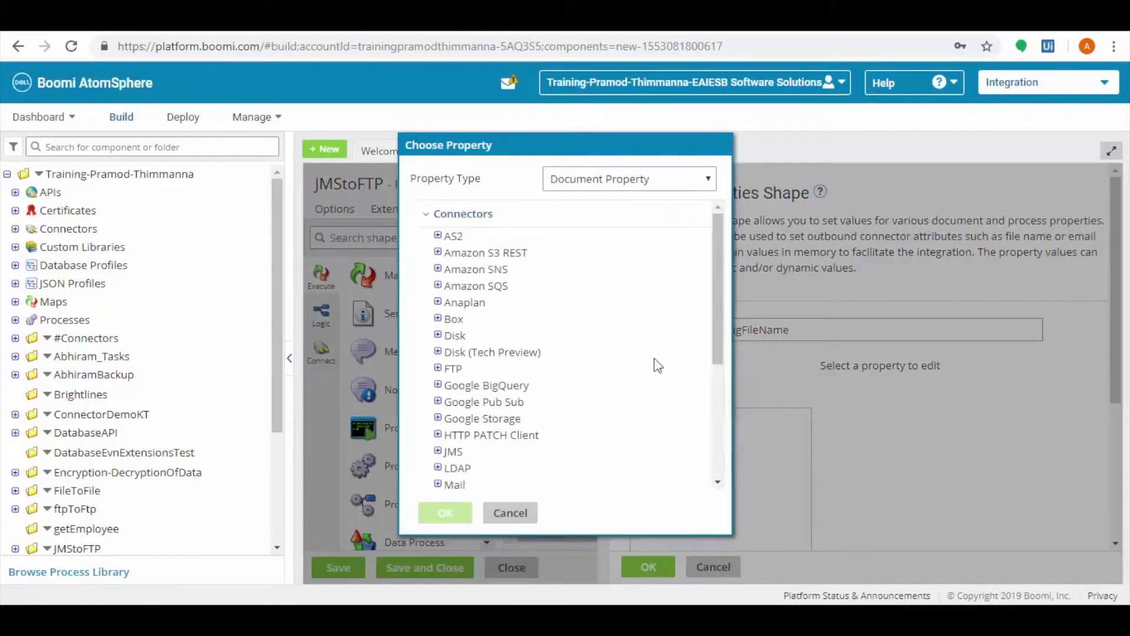
left_click(600, 181)
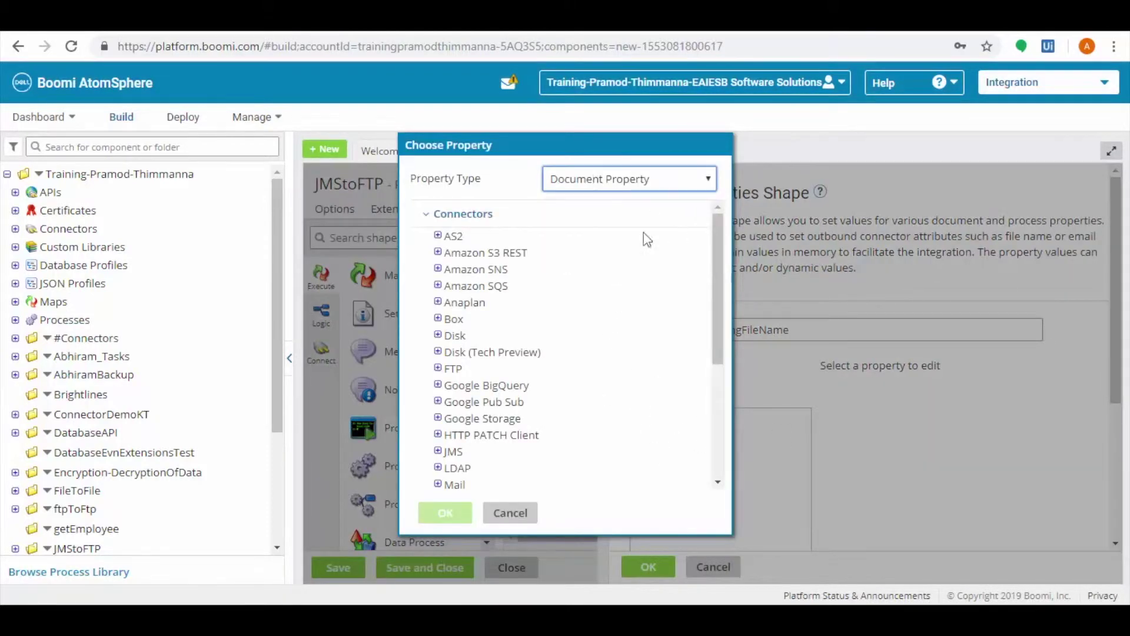
left_click(437, 368)
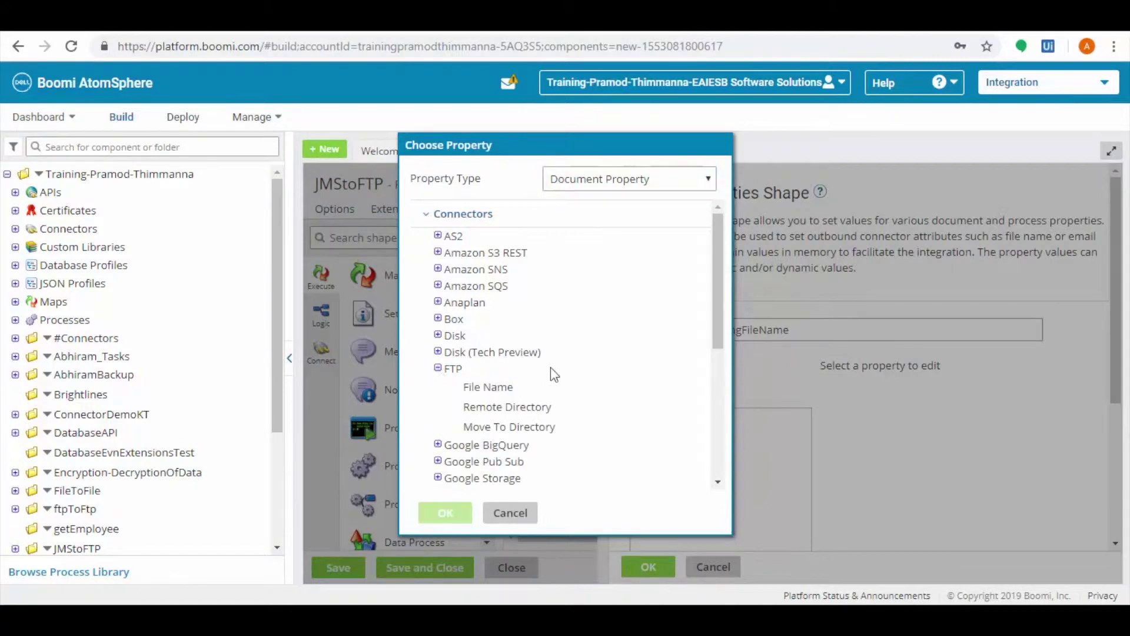
left_click(491, 389)
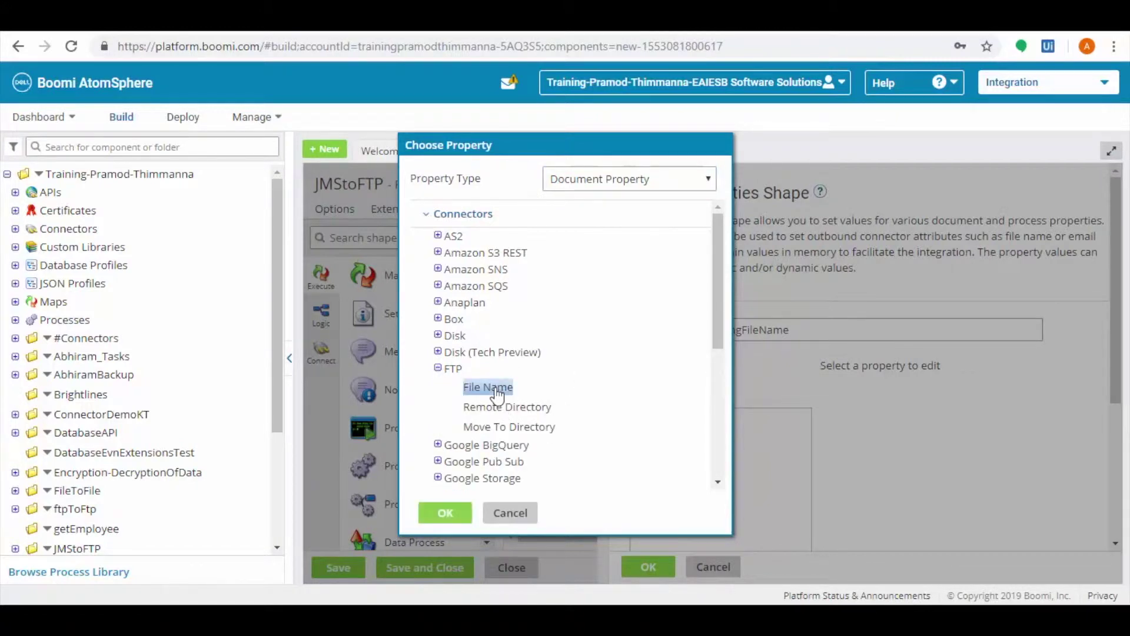
left_click(451, 517)
left_click(676, 423)
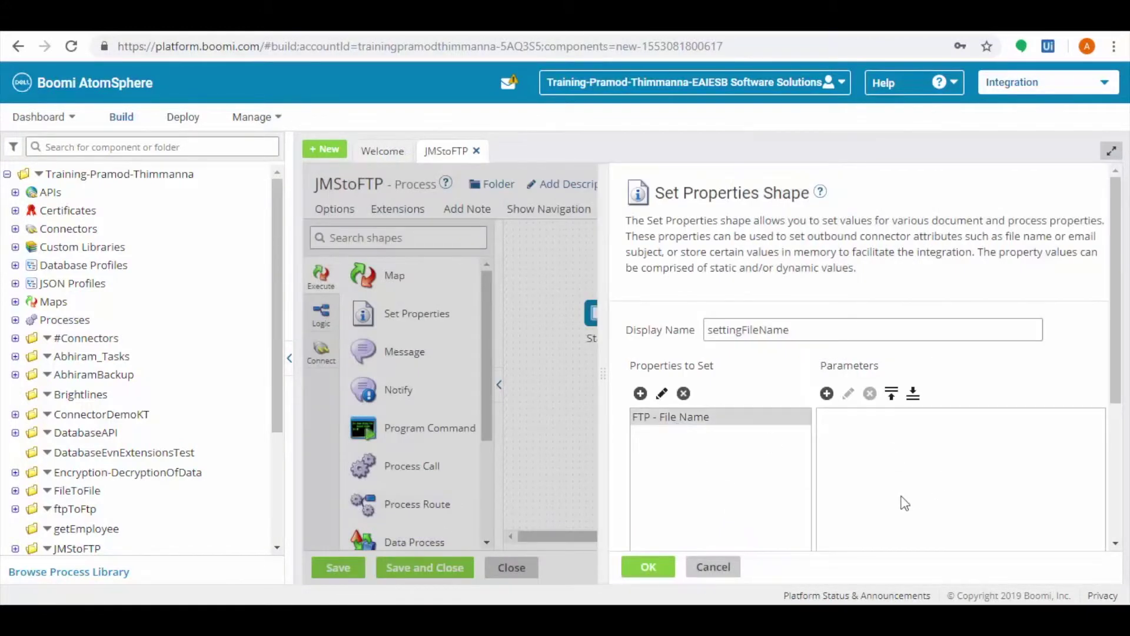
Step: Give the file name a Date/Time value using mask yyyyMMdd HHmmss.SSS
left_click(826, 393)
left_click(600, 124)
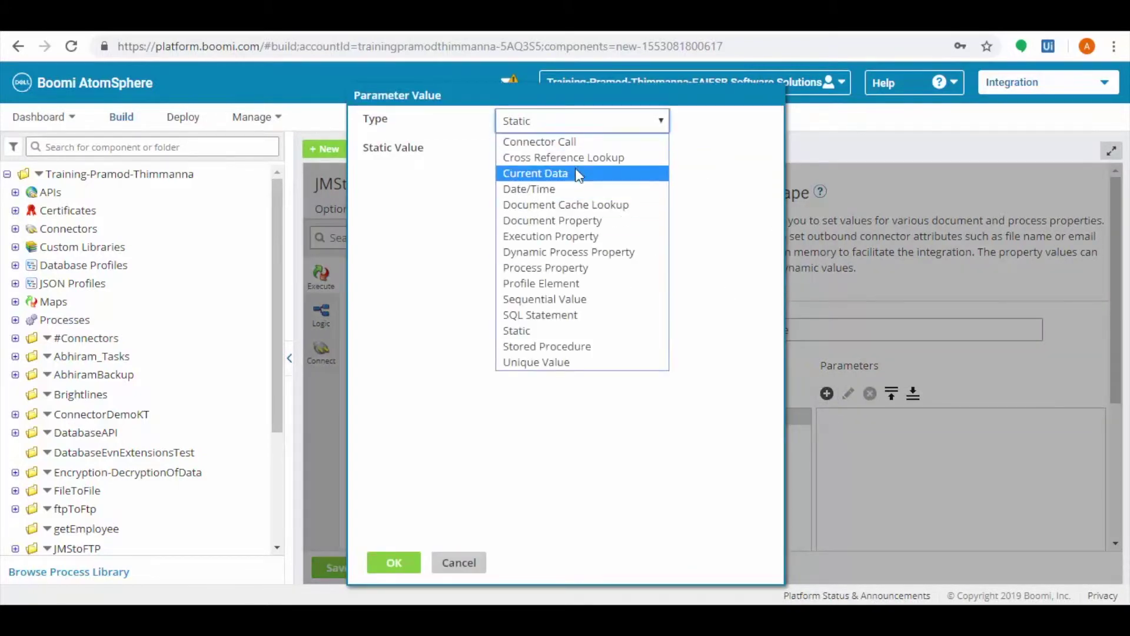
left_click(576, 174)
left_click(584, 121)
left_click(569, 190)
left_click(565, 149)
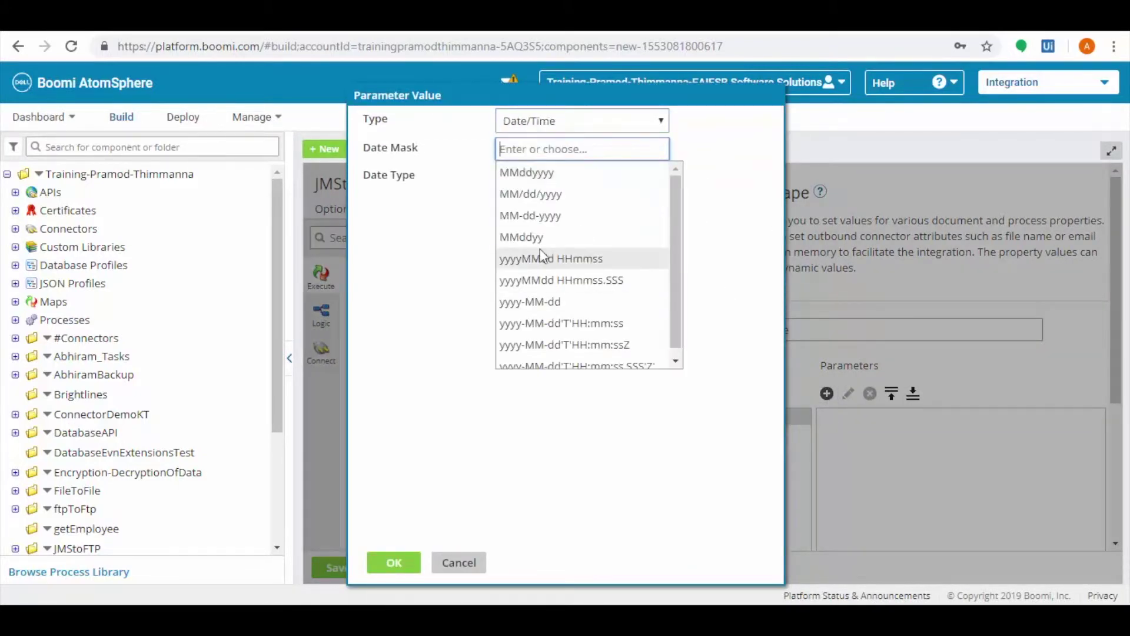
left_click(562, 281)
left_click(412, 562)
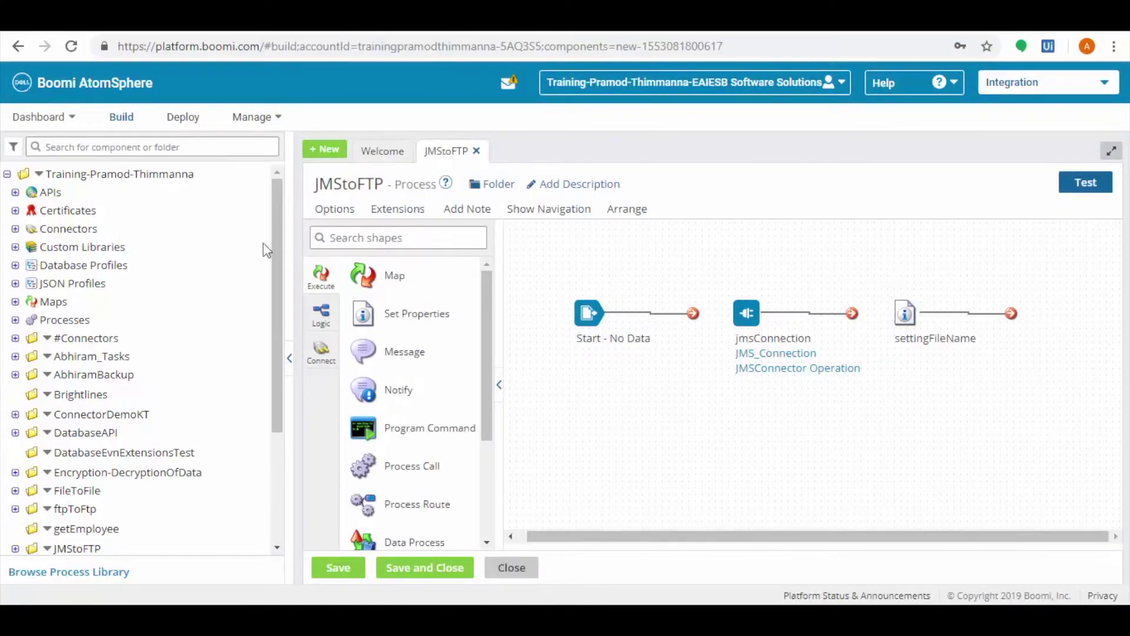
Step: Add an FTP connector named WritingIntoFTP after settingFileName with the Send action
left_click(344, 235)
type("ft")
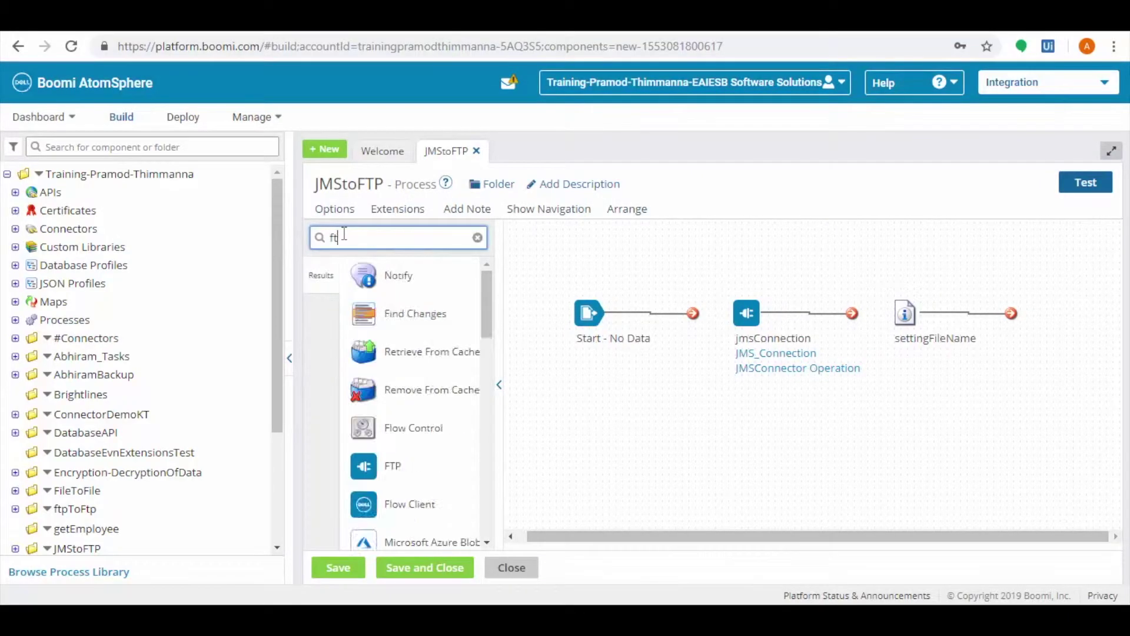
mouse_move(364, 277)
left_mouse_down()
mouse_move(998, 313)
mouse_move(997, 401)
left_mouse_up()
type("Writi")
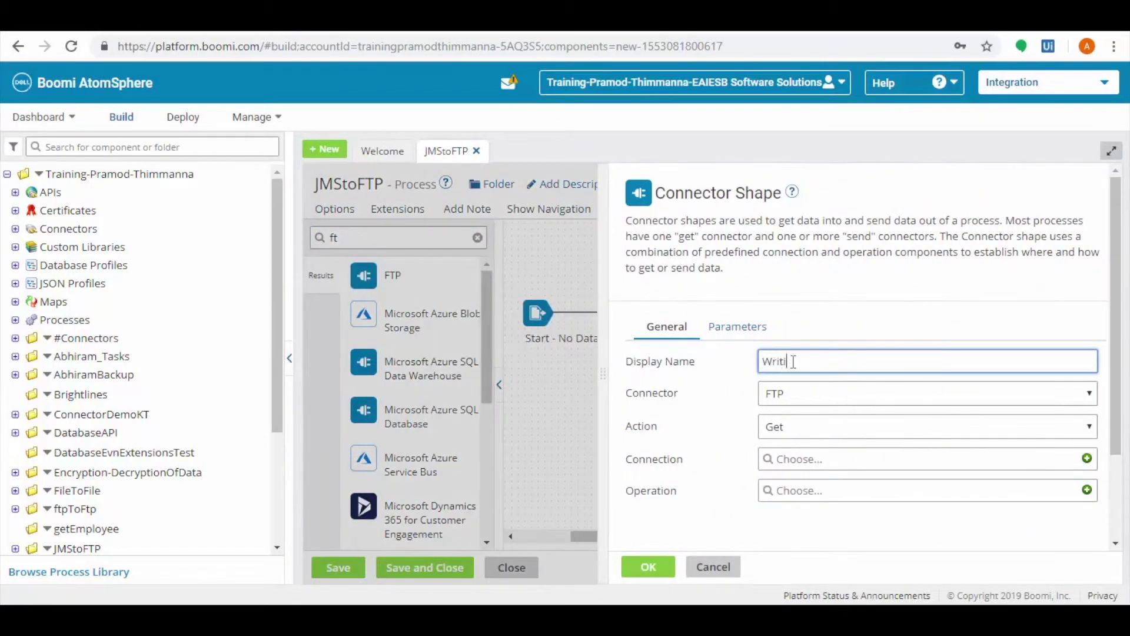
type("ngIntoFTP")
left_click(795, 428)
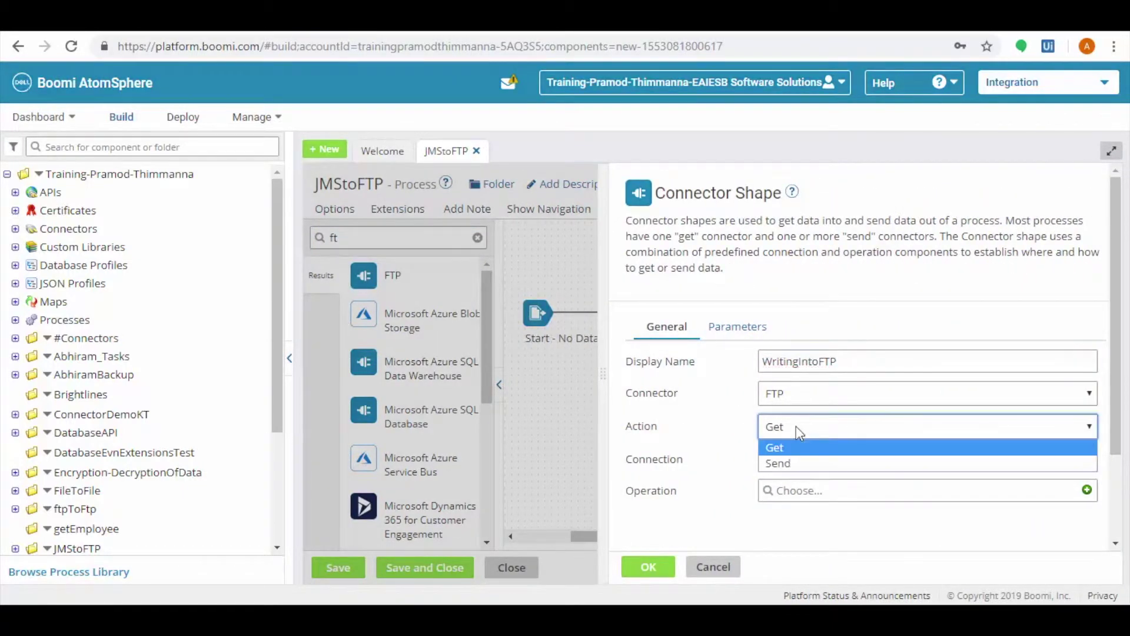
left_click(791, 462)
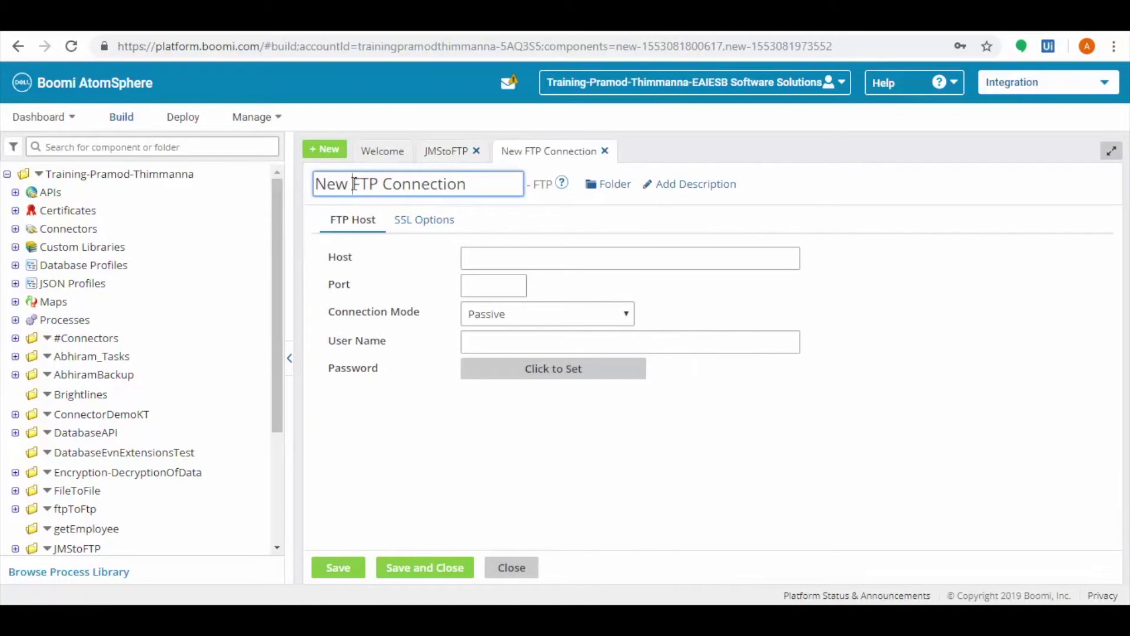
type("FTPConnection")
Step: Save FTPConnection with host 10.0.0.5, port 21, user name and password
left_click(498, 255)
type("10.0.0.5")
key("Tab")
type("21")
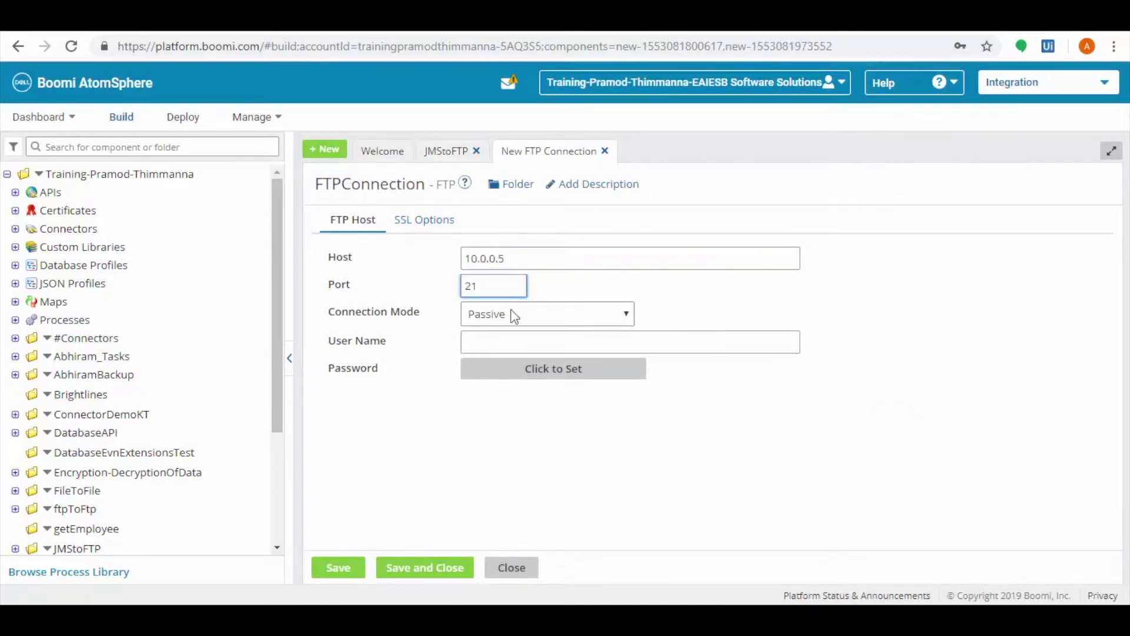
left_click(518, 342)
type("E144")
left_click(562, 369)
type("***")
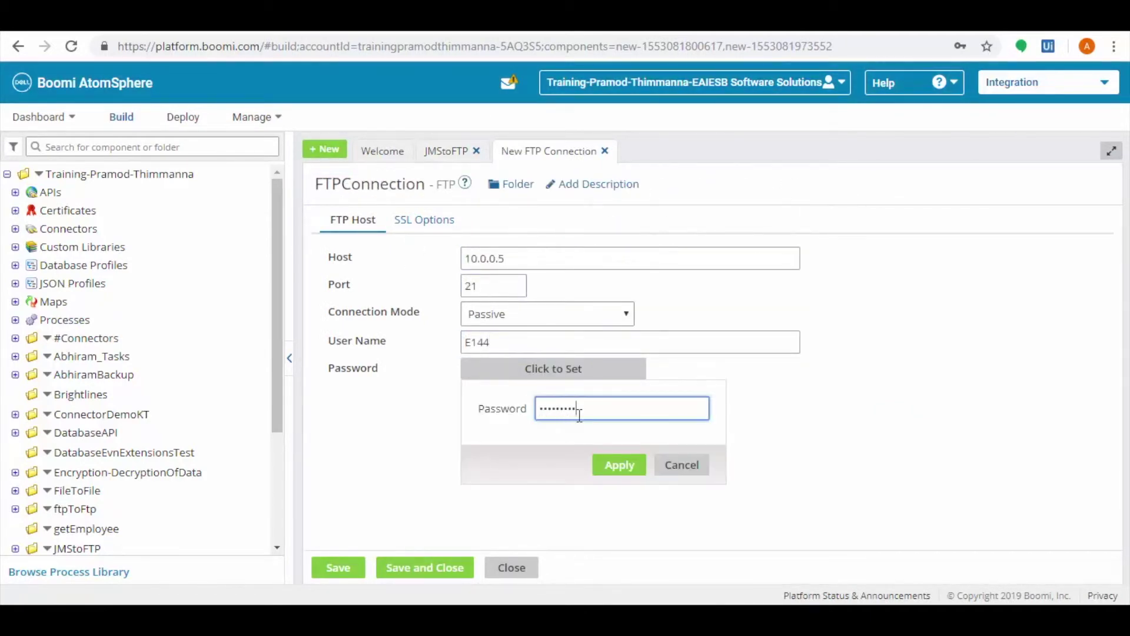
left_click(623, 467)
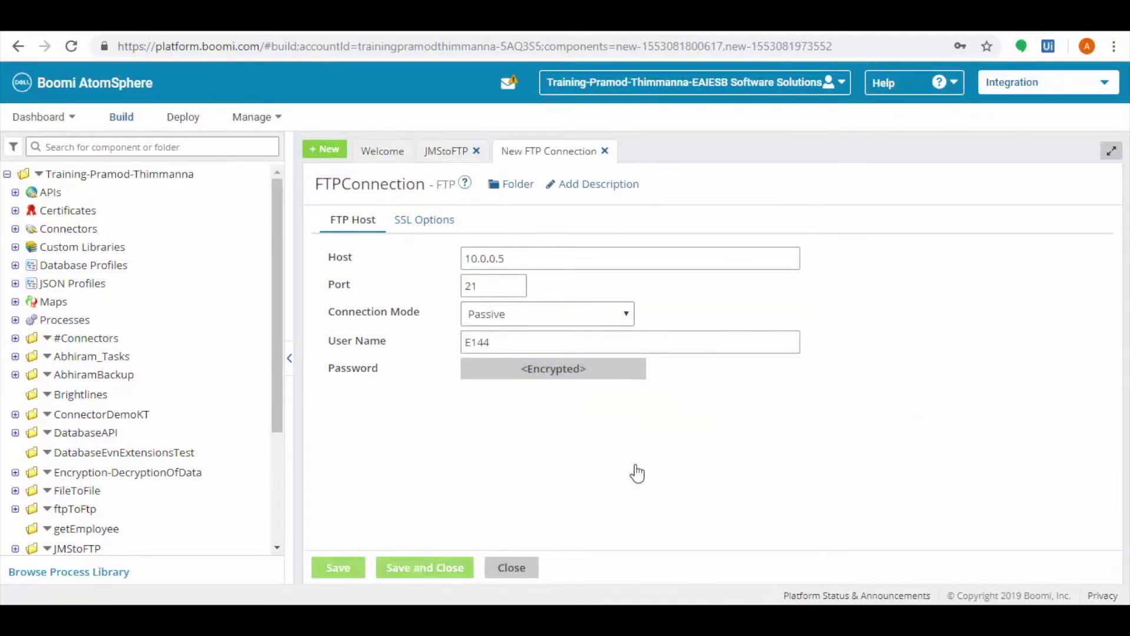
left_click(400, 573)
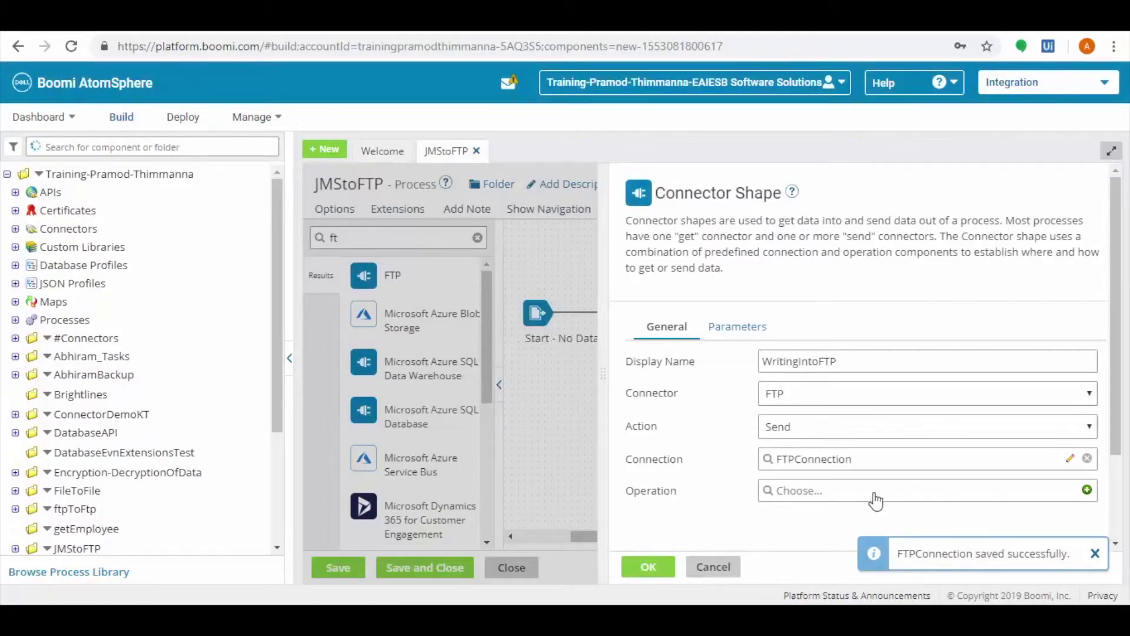
Step: Save an FTP Send operation with unique file names and remote directory /rakesh/output
left_click(1087, 490)
left_click(618, 283)
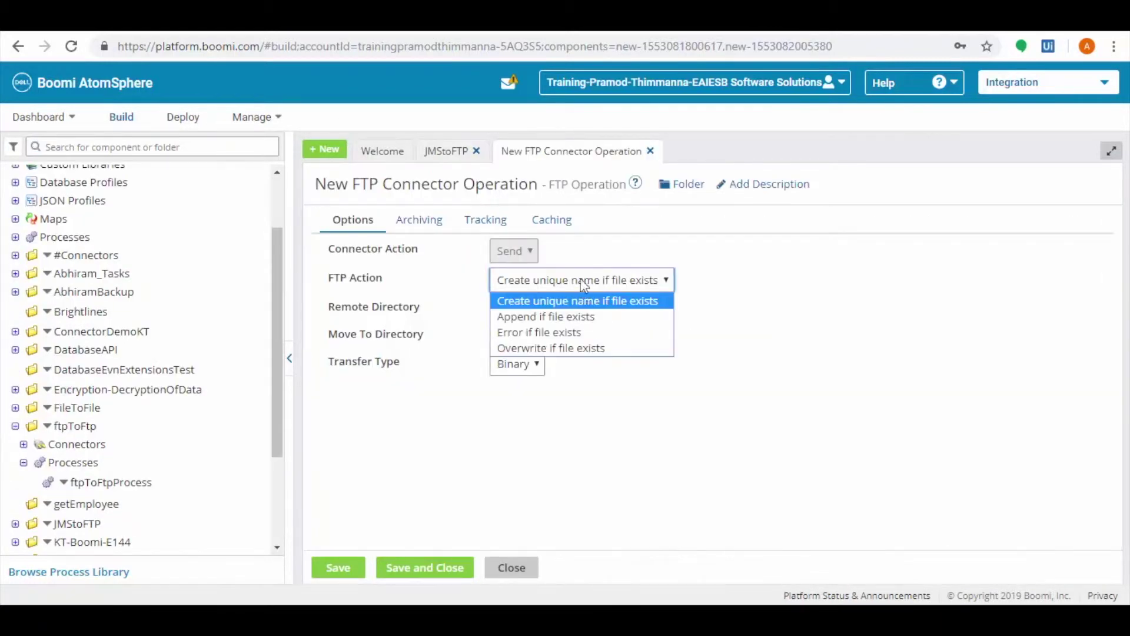
left_click(761, 349)
left_click(497, 307)
type("/rakesh/output")
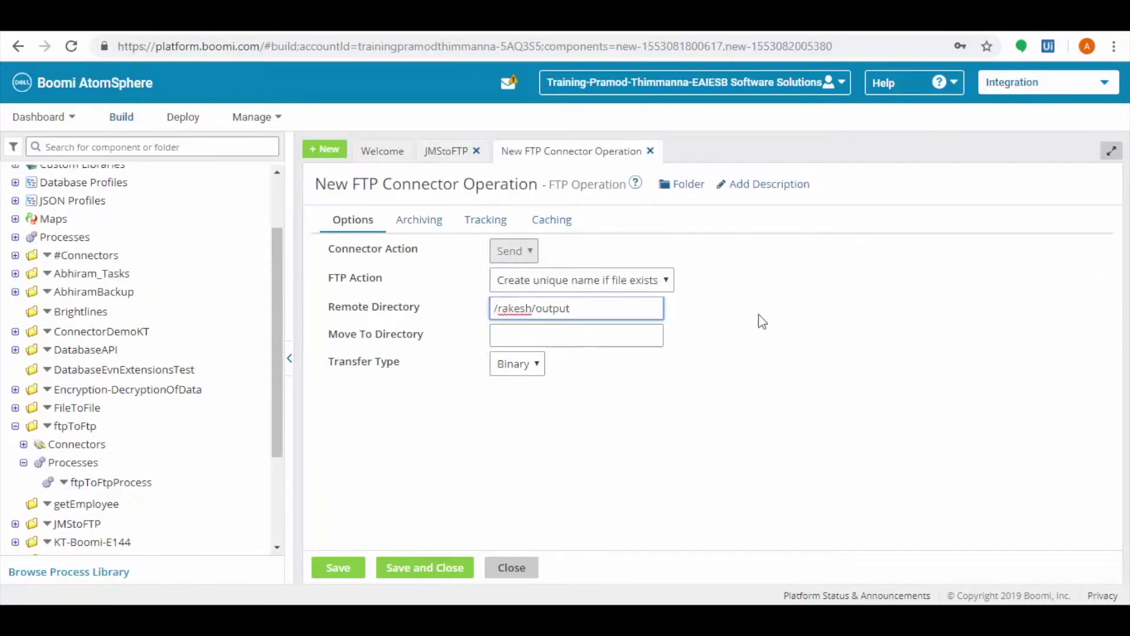
left_click(760, 321)
left_click(444, 560)
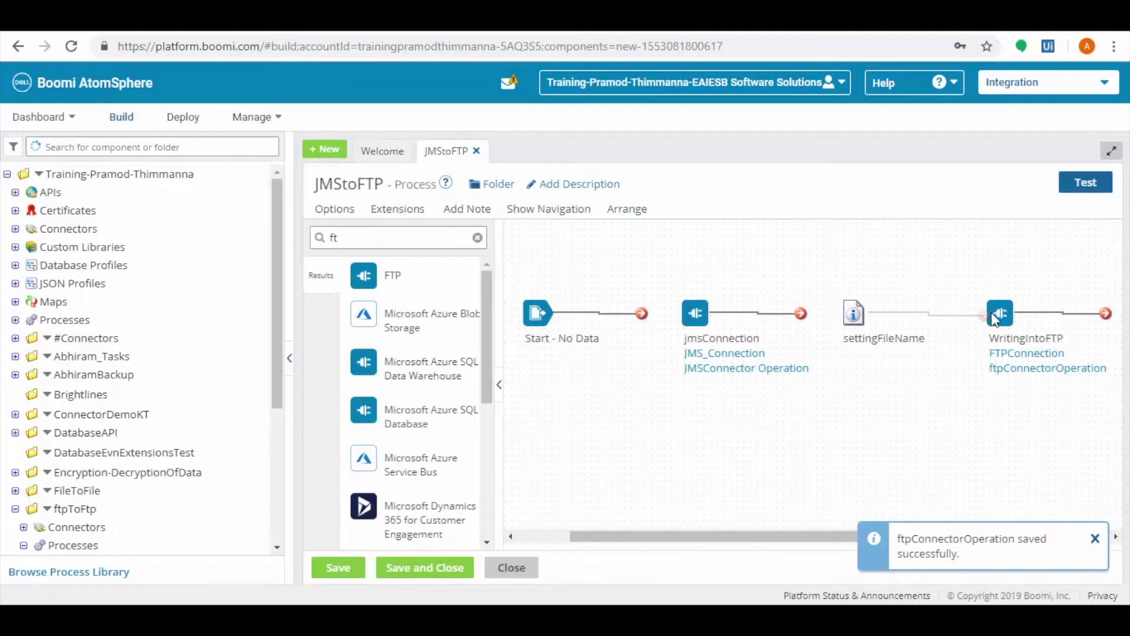
Step: Connect Start, jmsConnection and settingFileName, and add a Stop shape after WritingIntoFTP
left_click_drag(801, 313, 852, 313)
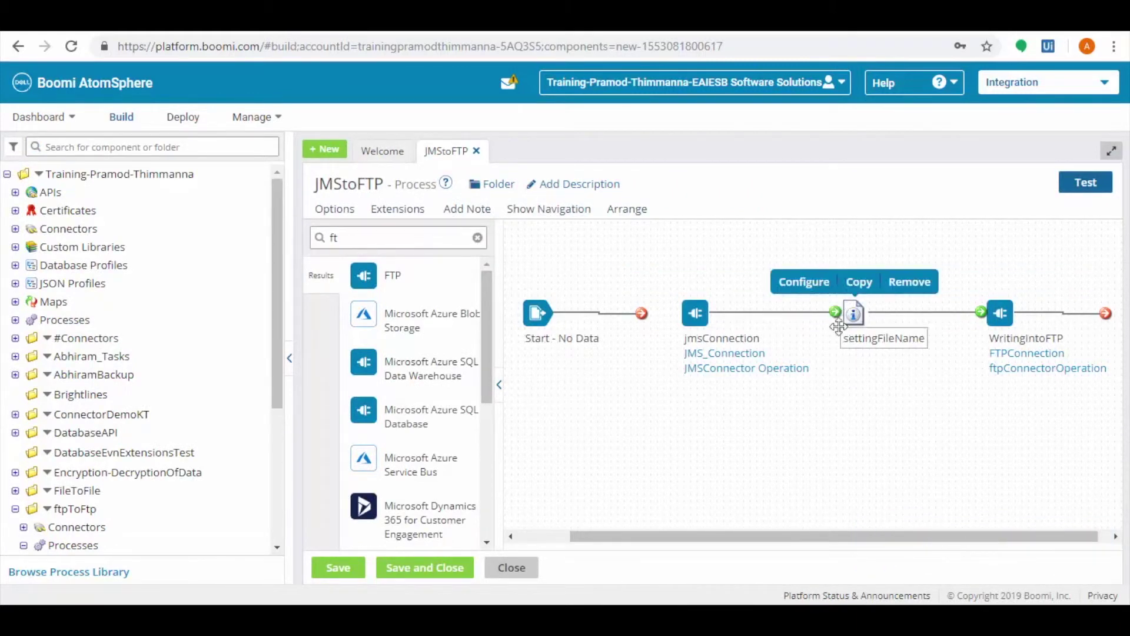
left_click_drag(642, 313, 695, 314)
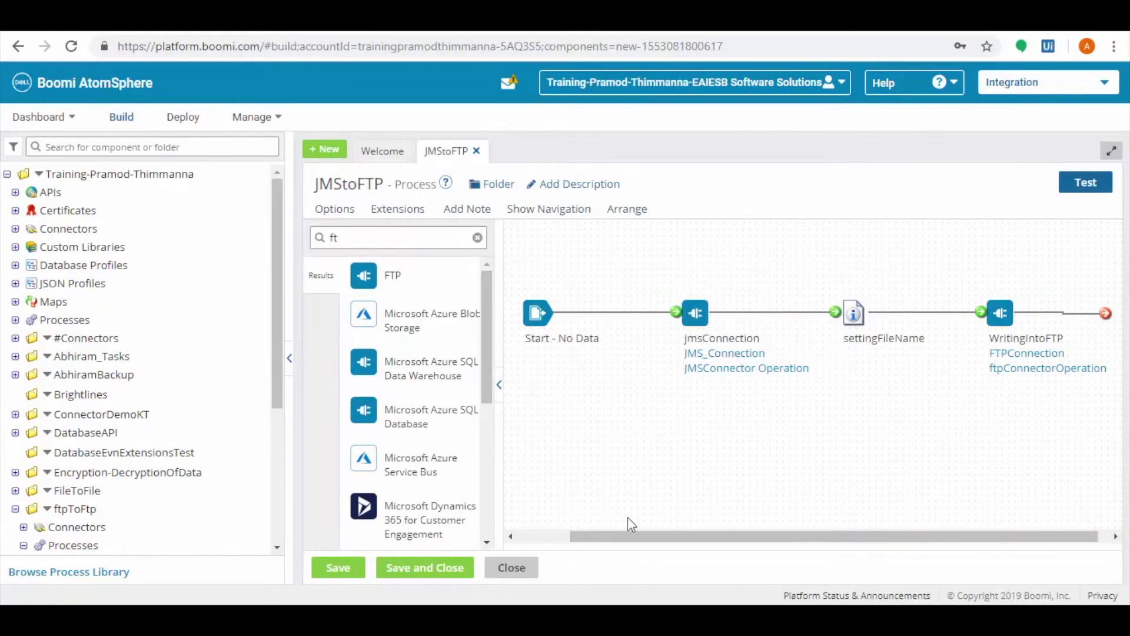
left_click_drag(634, 536, 645, 536)
type("stop")
left_click_drag(363, 275, 947, 452)
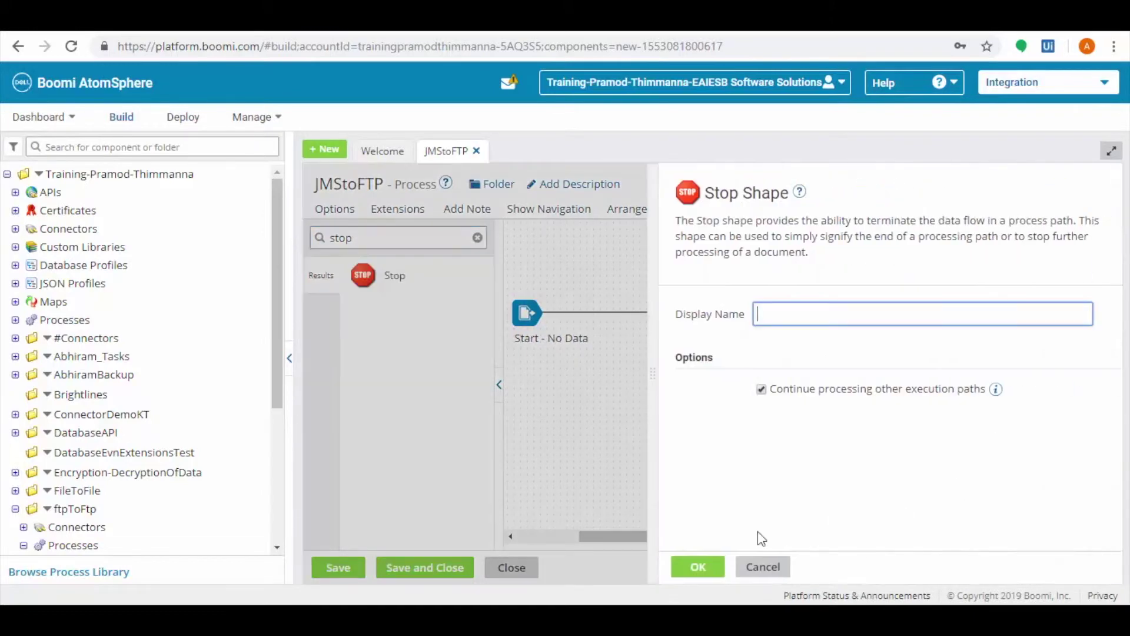
type("st")
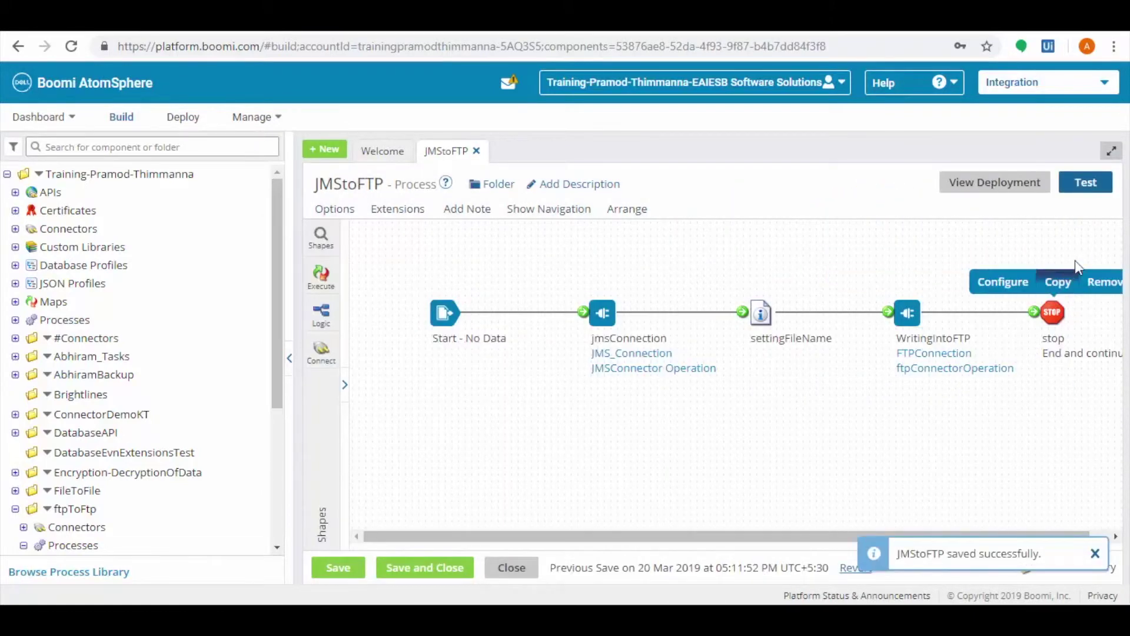
Step: Run a test of JMStoFTP on the E106-AbhiramLocal atom
left_click(1085, 183)
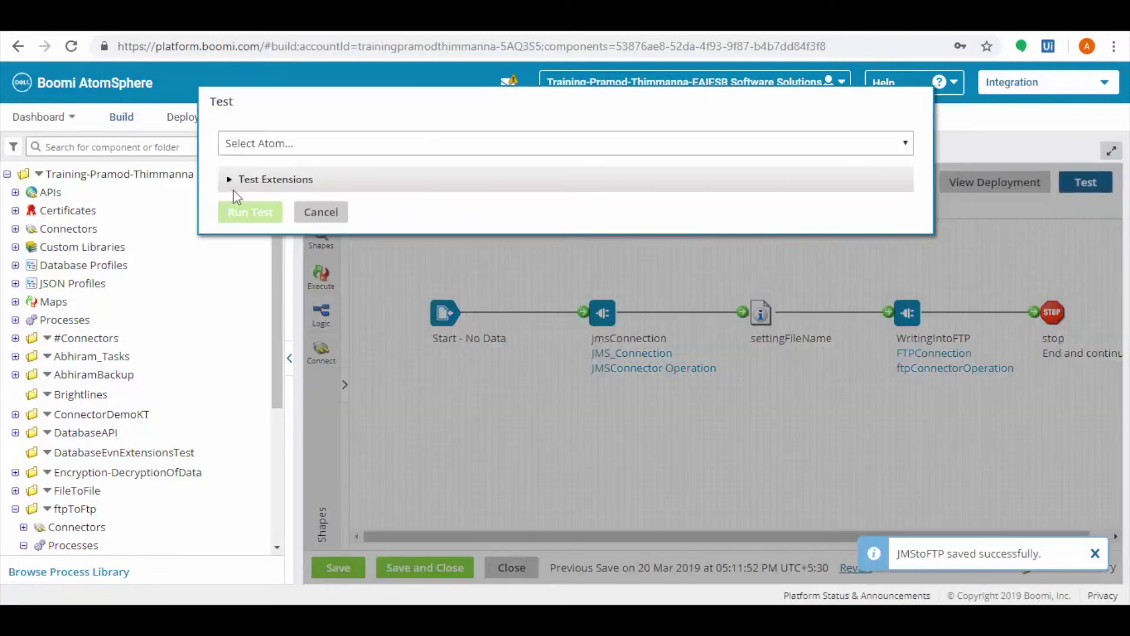
left_click(291, 144)
left_click(290, 308)
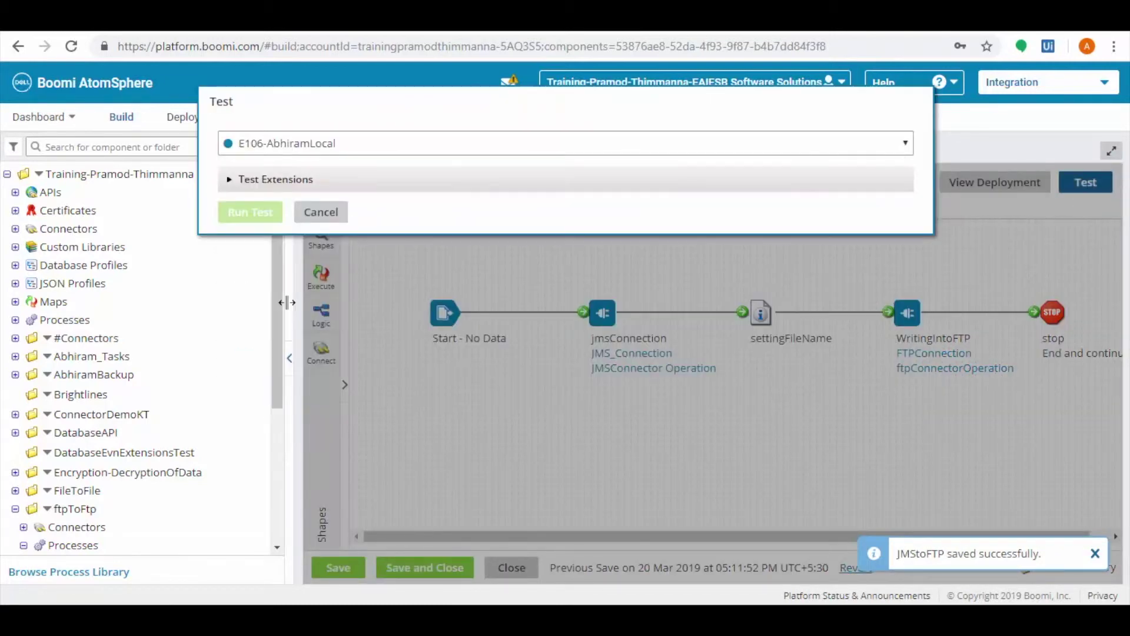
left_click(256, 219)
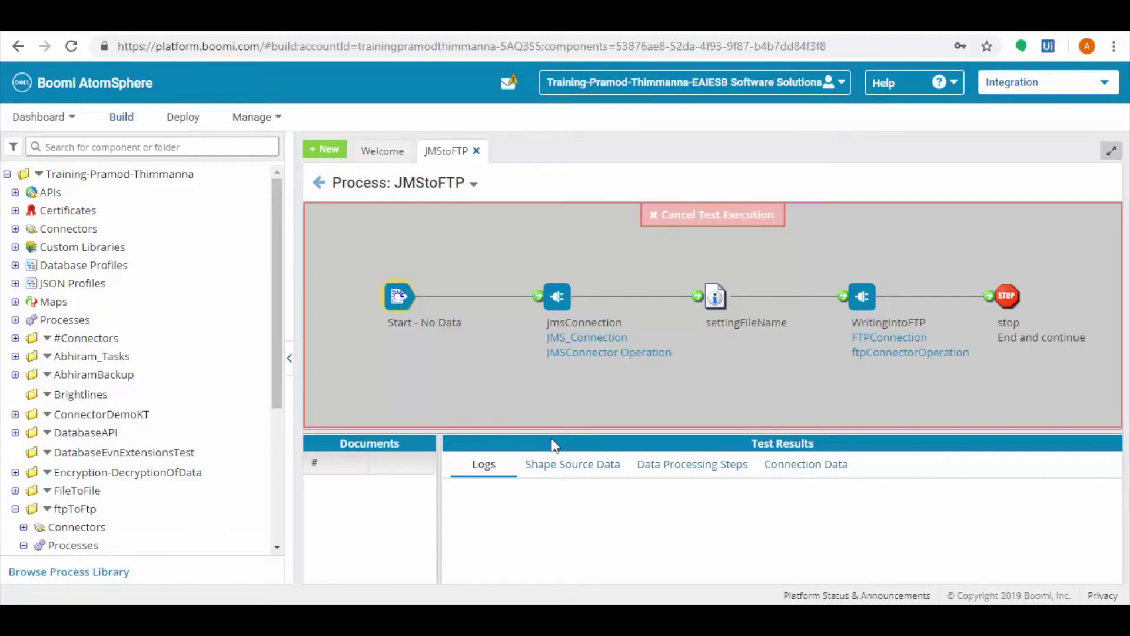
Step: Review the jmsConnection and settingFileName test results: message, connection data, logs and documents
left_click(555, 294)
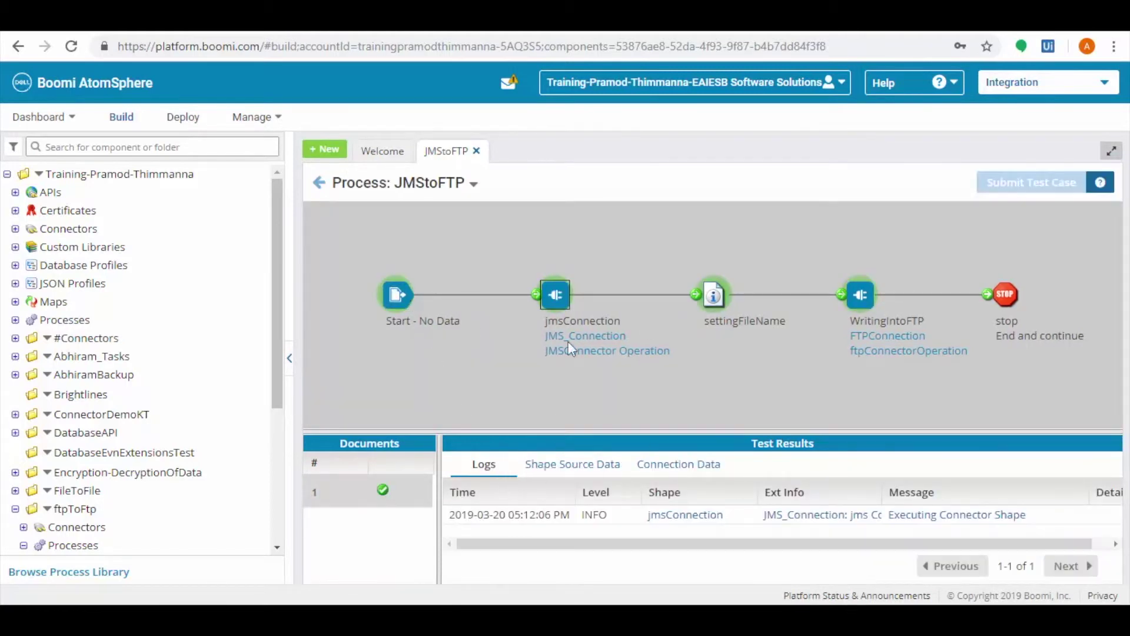
left_click(574, 410)
left_click(680, 410)
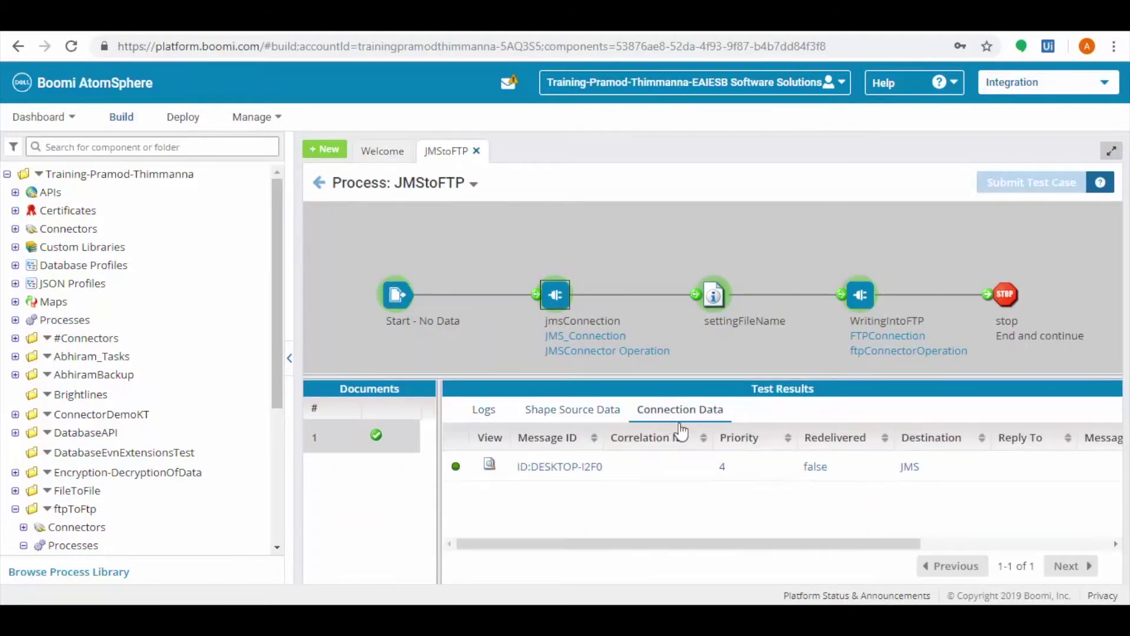
left_click(485, 410)
left_click(713, 294)
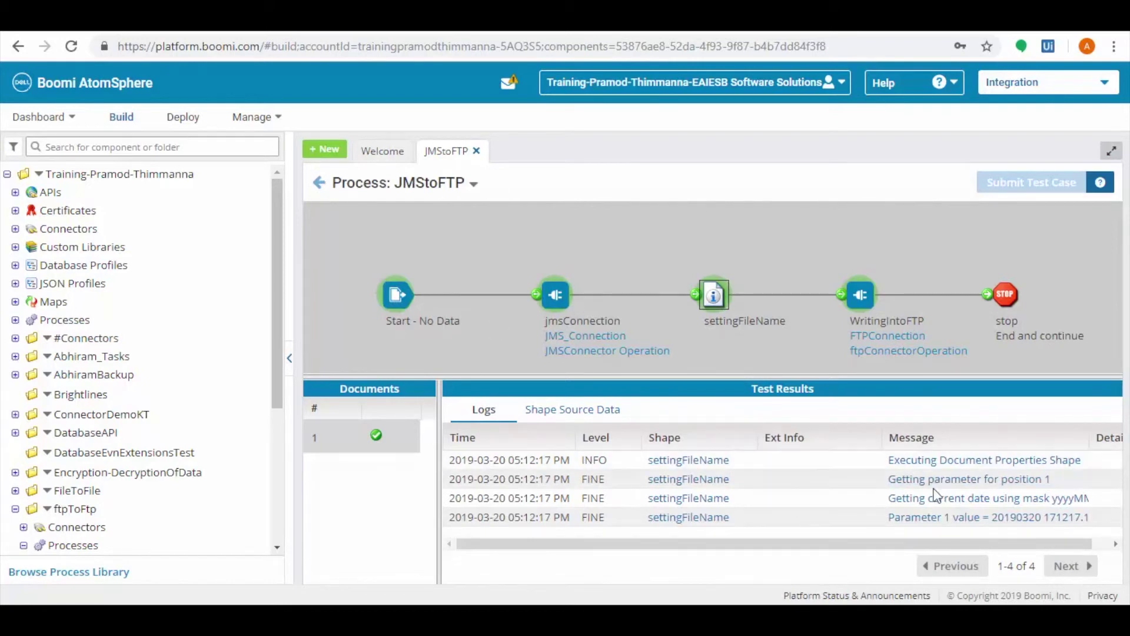
left_click(575, 410)
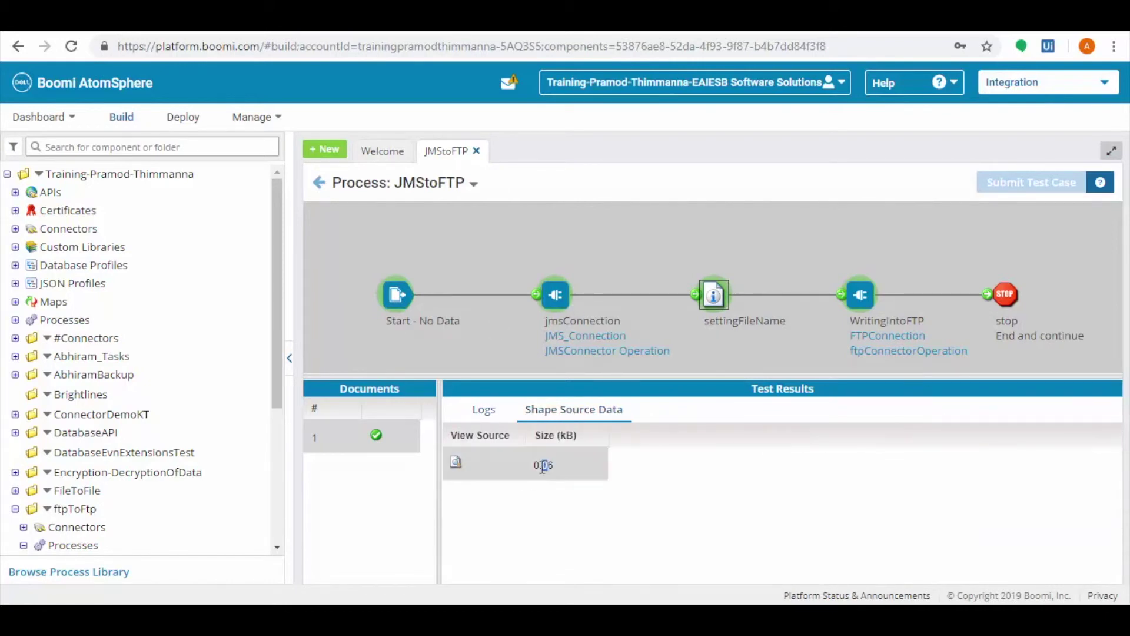
Step: Review WritingIntoFTP's send logs and source data, then the Start shape's results
left_click(860, 294)
left_click(484, 411)
scroll(929, 504, "down", 2)
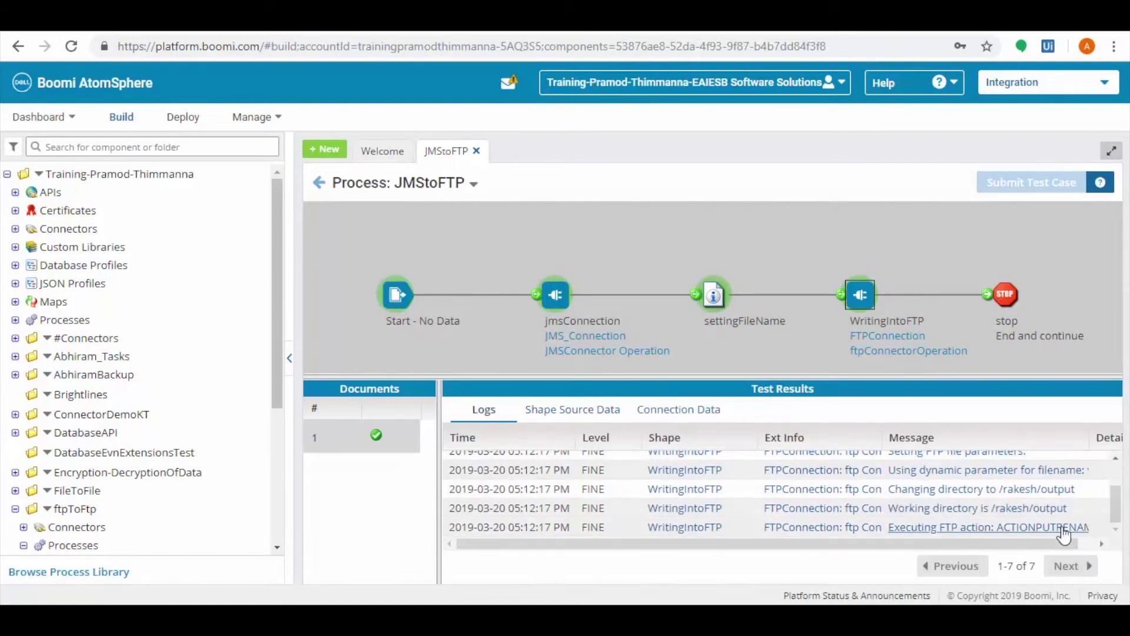
left_click(572, 410)
left_click(397, 294)
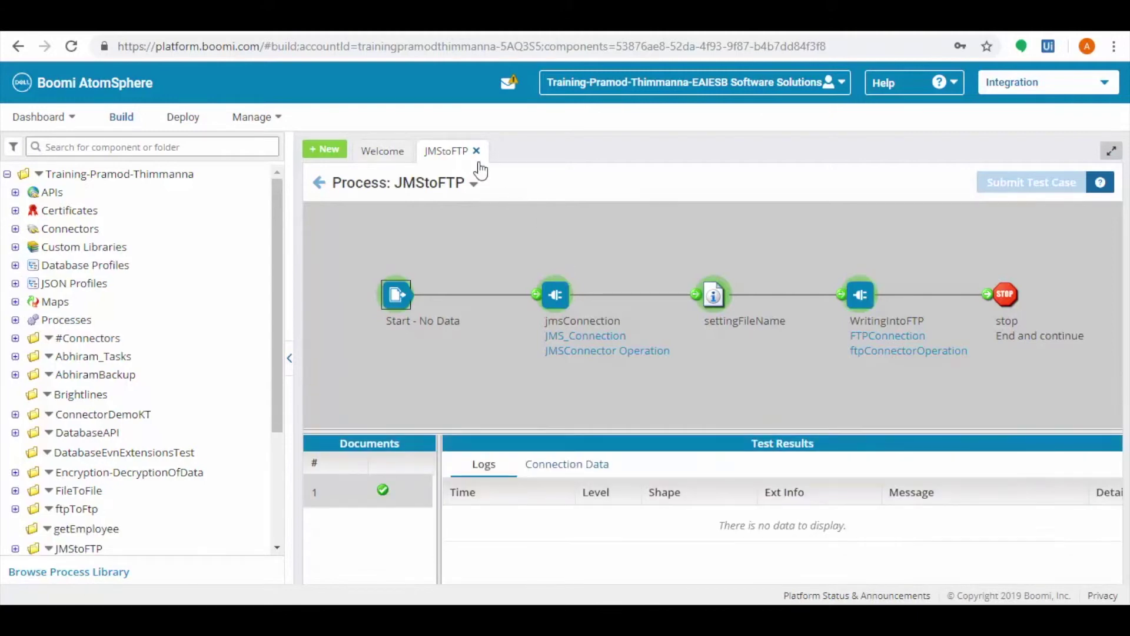
Step: Open the JMStoFTP execution in Process Reporting and check its JMS and FTP successes
left_click(285, 124)
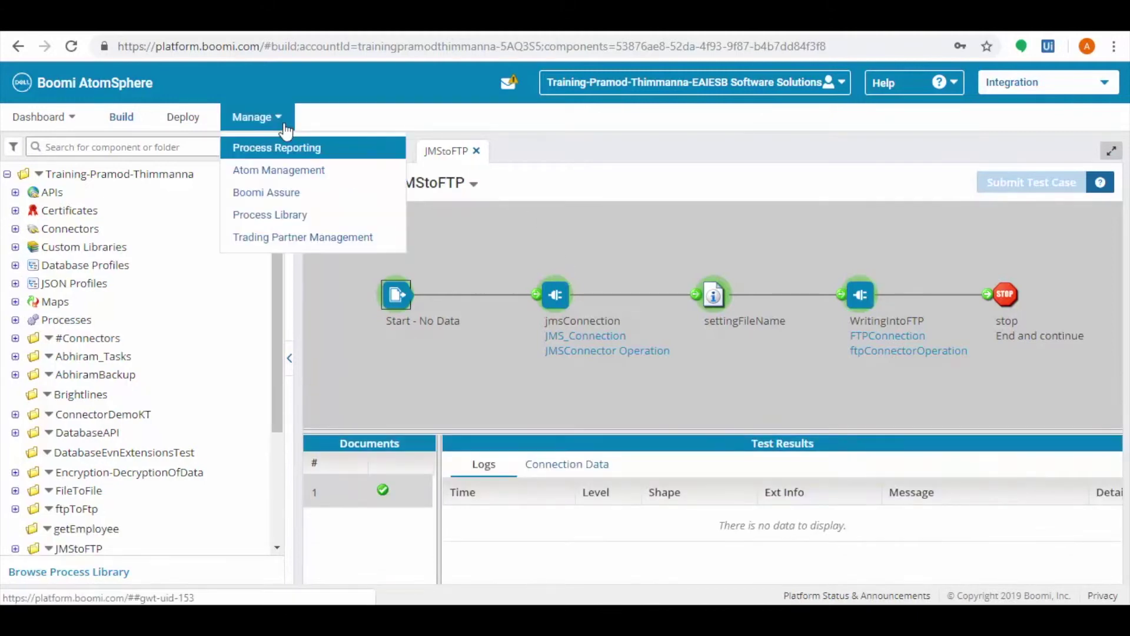
left_click(287, 151)
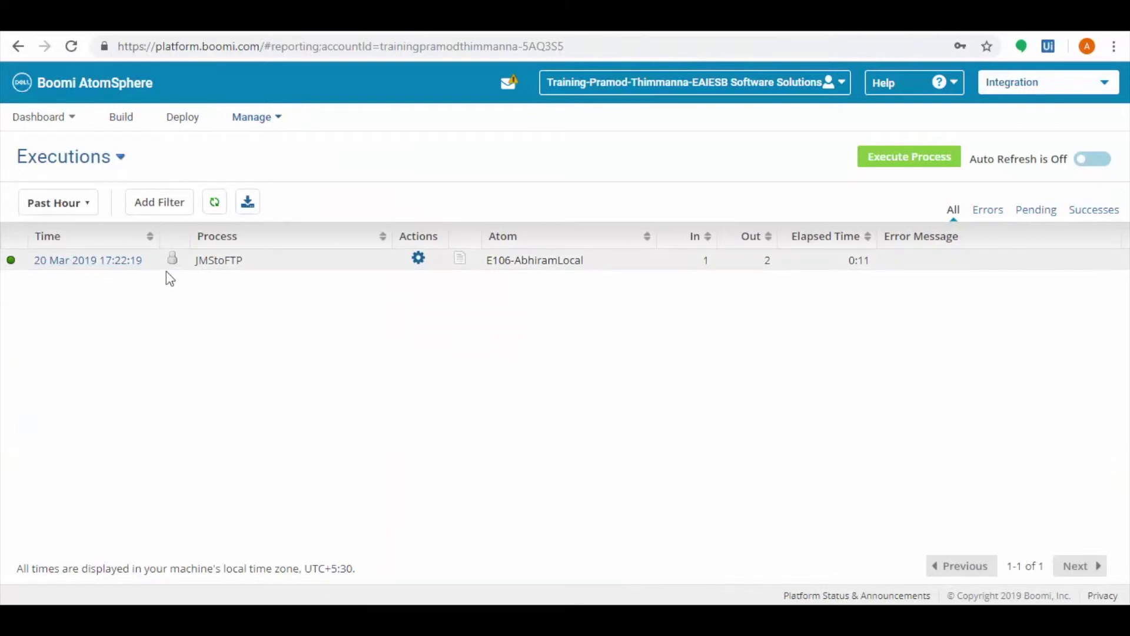
left_click(112, 268)
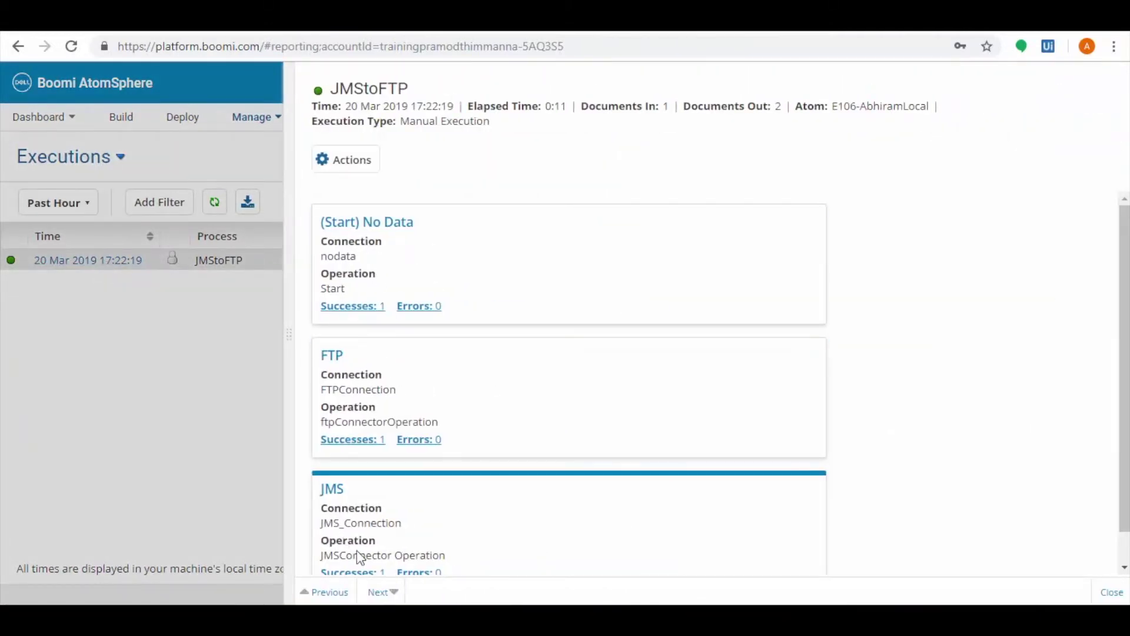
scroll(359, 556, "down", 1)
left_click(362, 539)
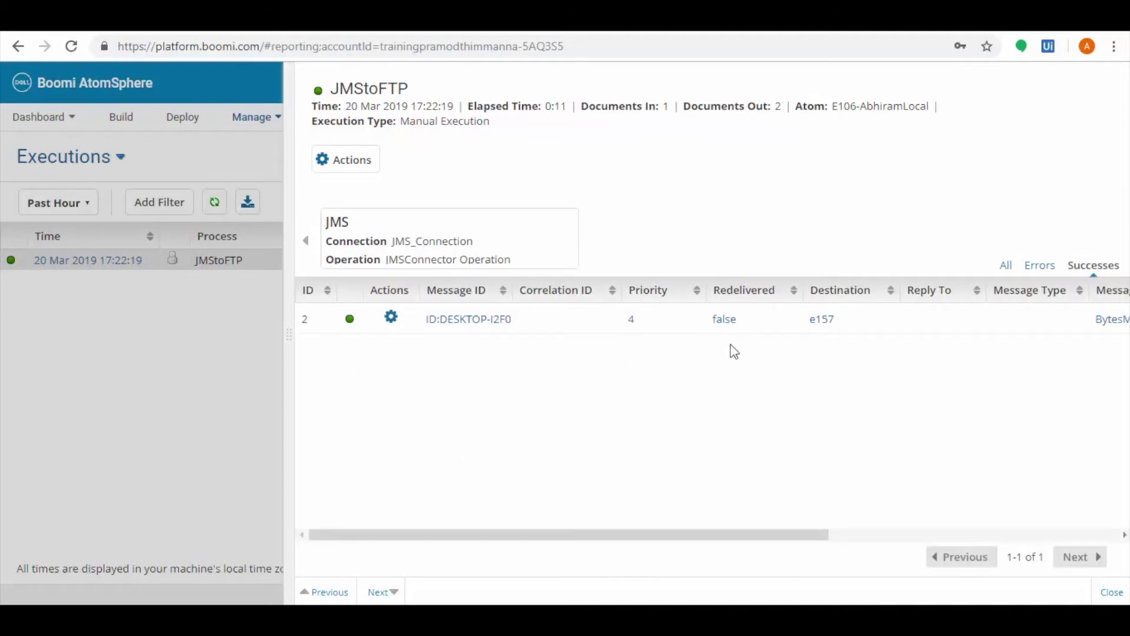
scroll(713, 538, "right", 3)
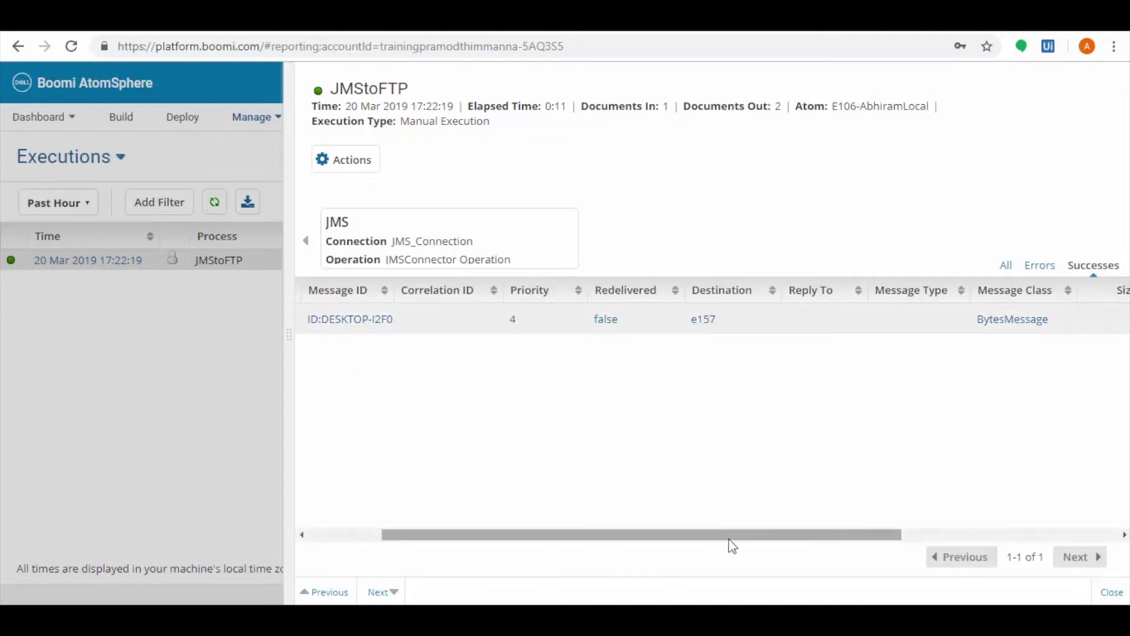
left_click(307, 242)
left_click(345, 404)
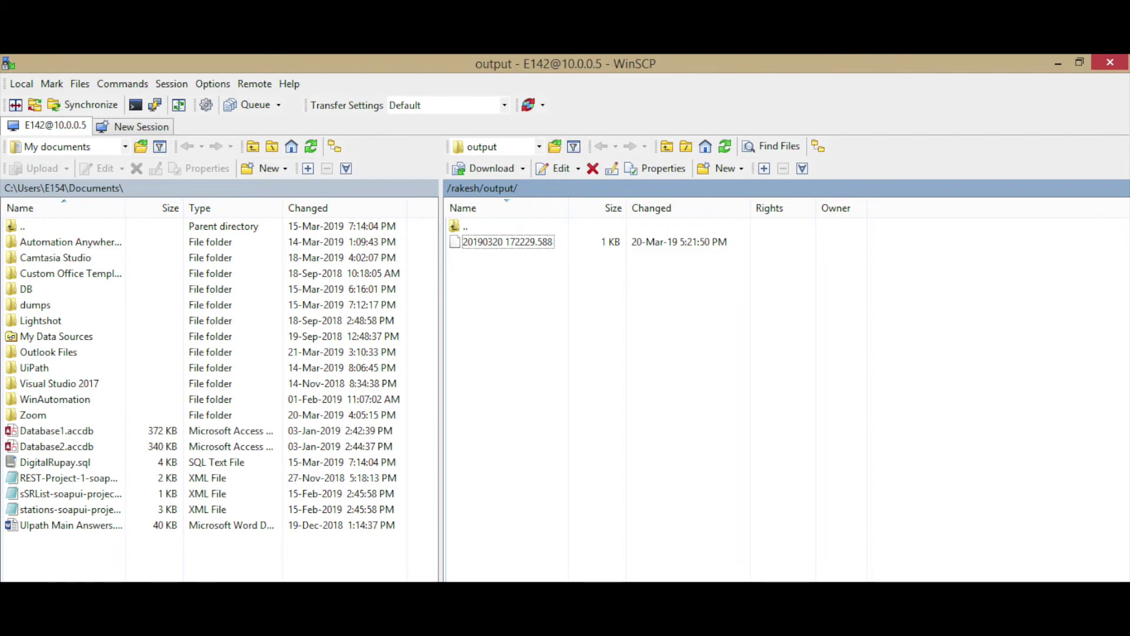
Step: Open output file 20190320 172229.588 to view its employee JSON (ID 123, Developer)
key("Return")
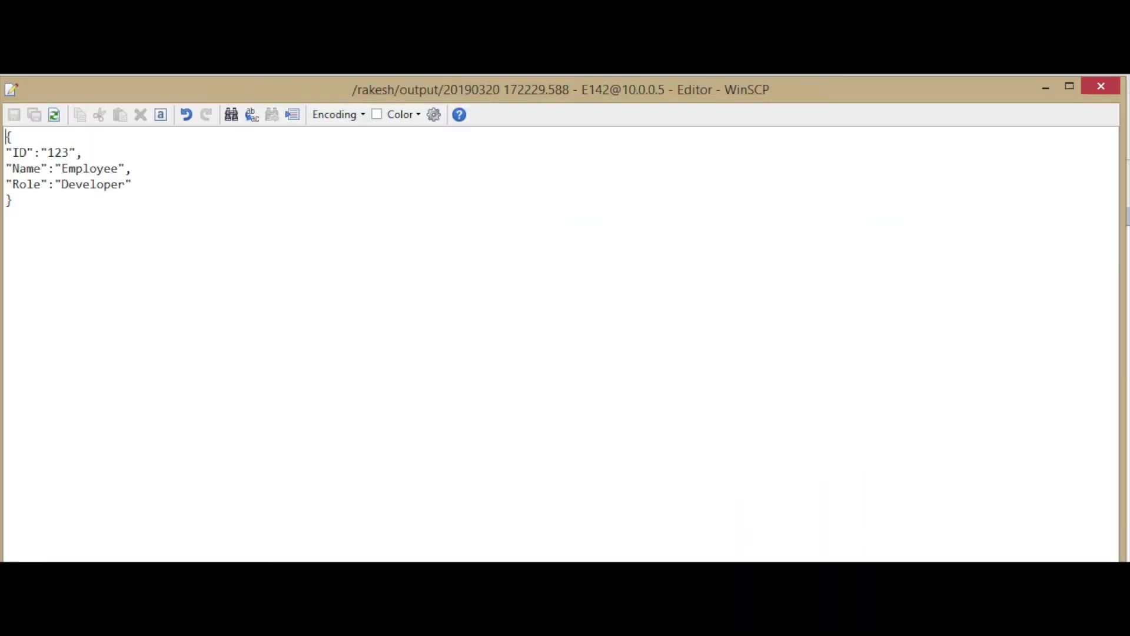